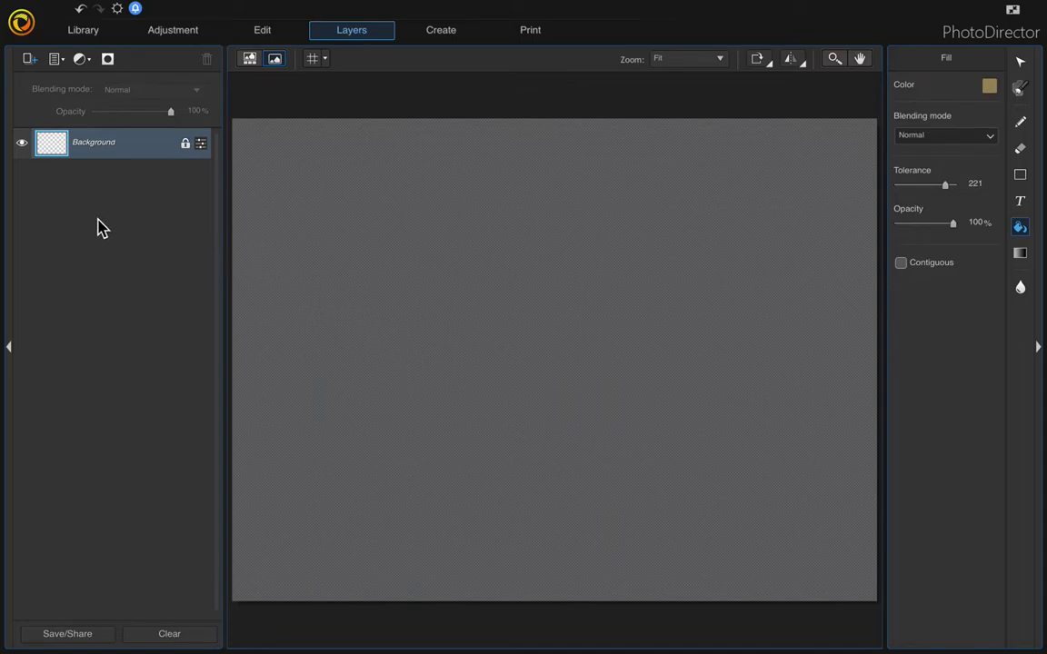
Add A.png from 2nd T5 > SplitLettersA-M > A as a new photo layer above the Background.
left_click(34, 60)
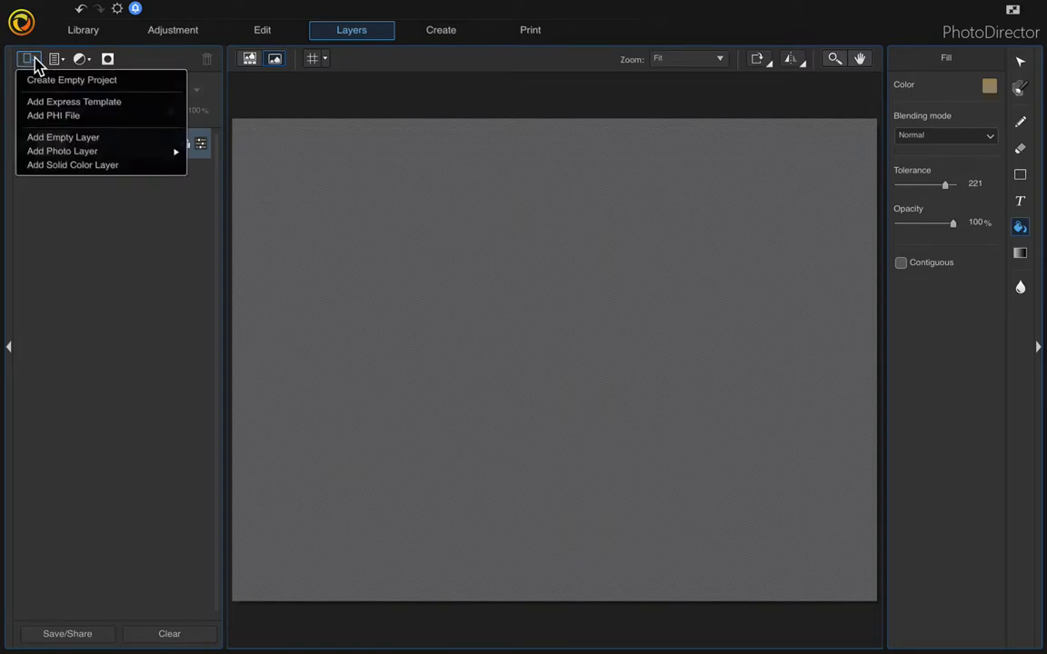
mouse_move(89, 151)
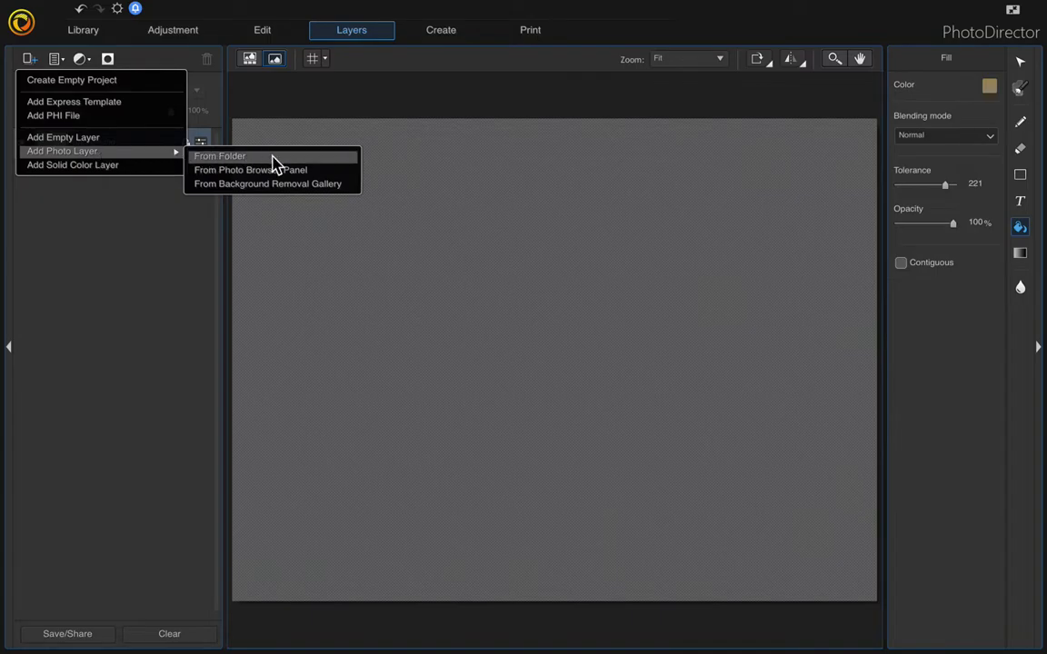
left_click(227, 156)
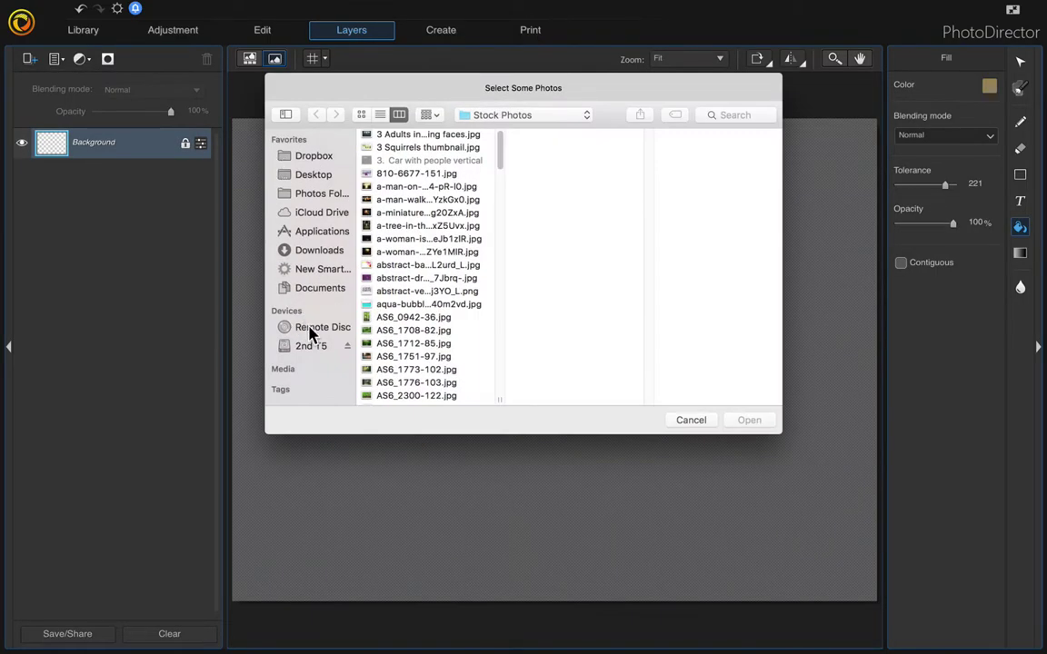
left_click(309, 348)
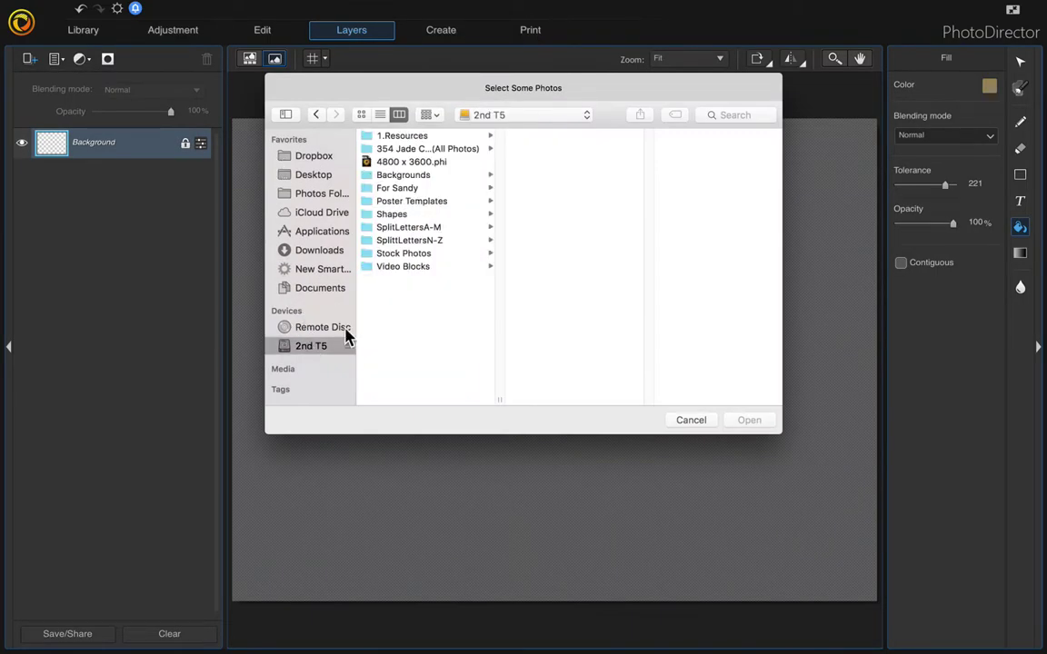
left_click(419, 227)
left_click(548, 136)
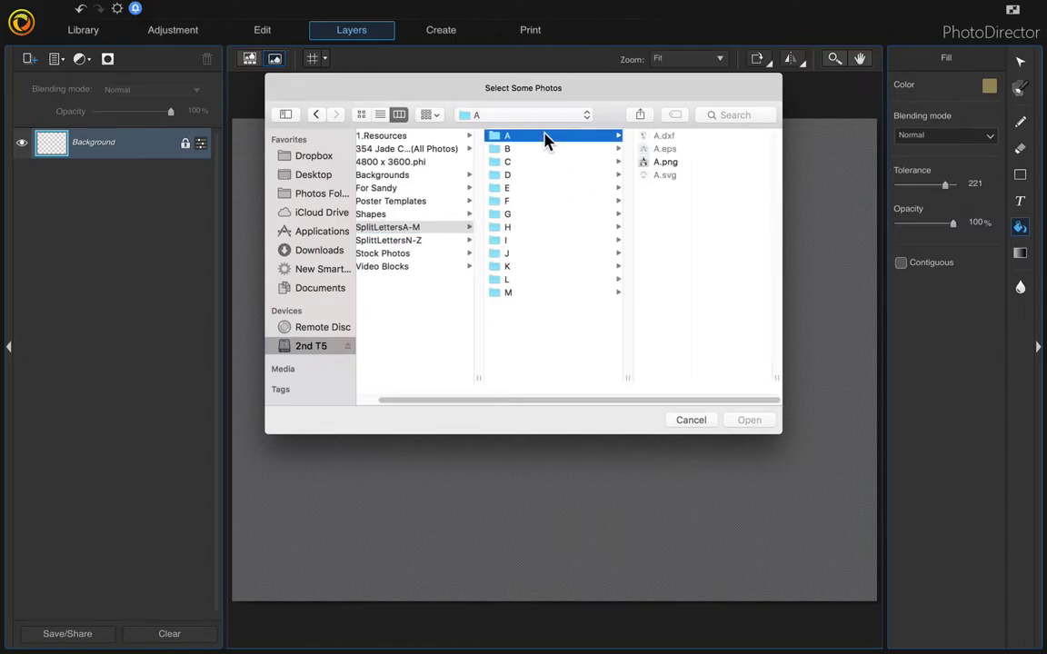
double_click(673, 163)
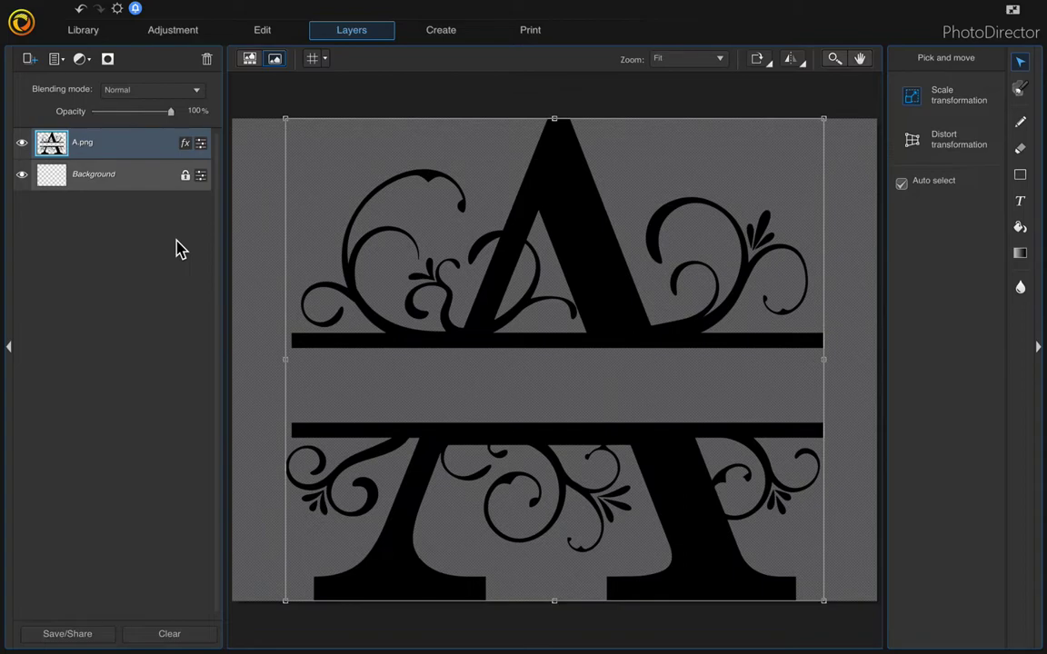
Add the man-on-a-bridge photo from 2nd T5 > Stock Photos as a new top layer.
left_click(31, 60)
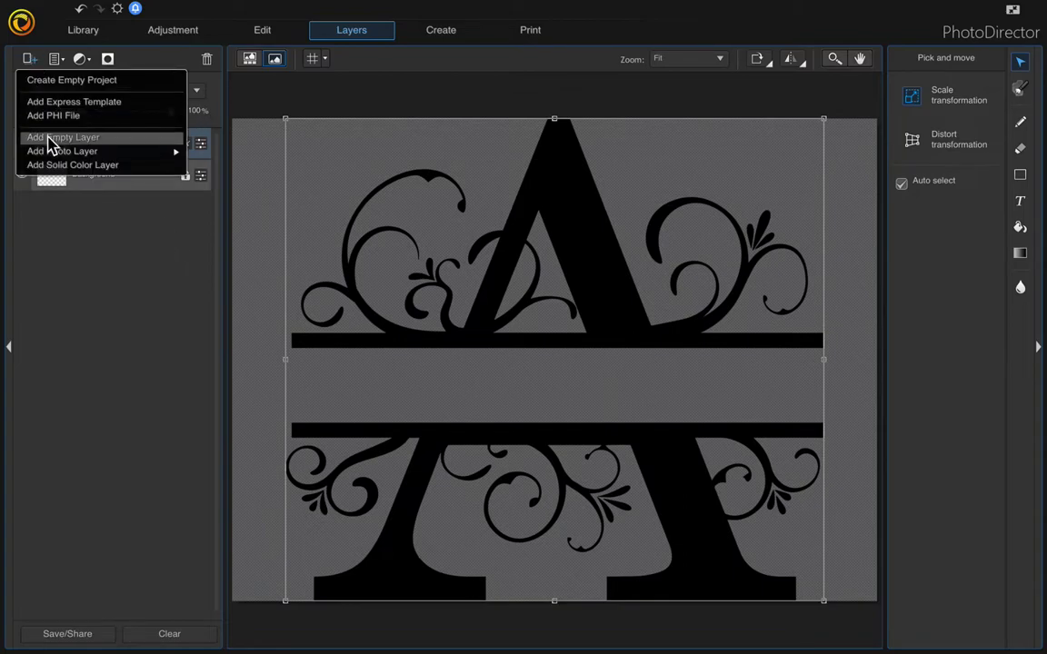
mouse_move(18, 151)
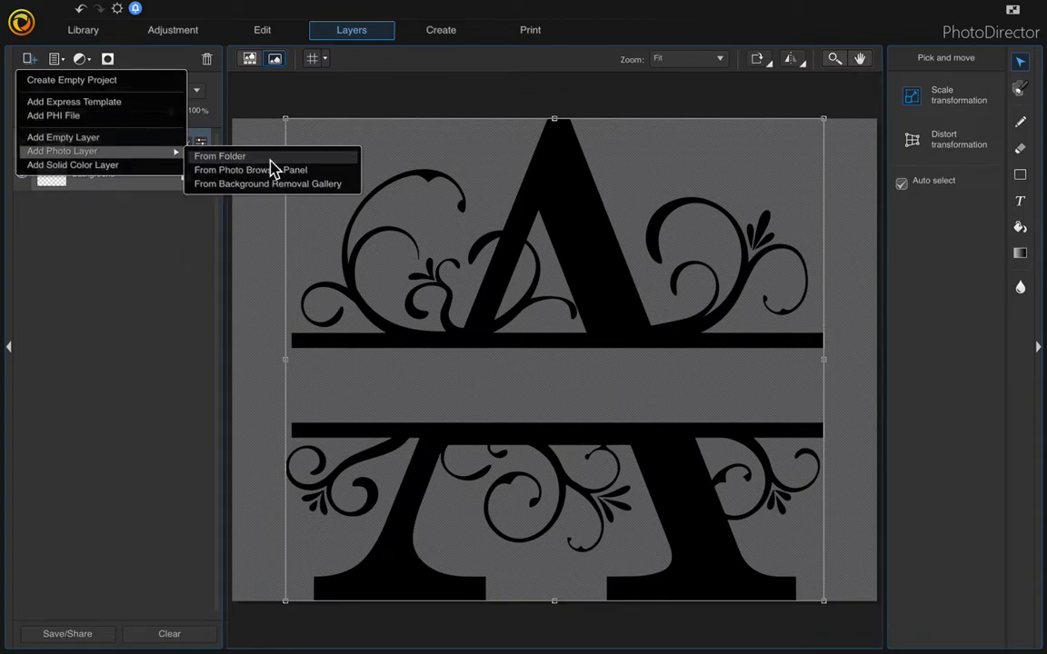
left_click(271, 162)
left_click(310, 346)
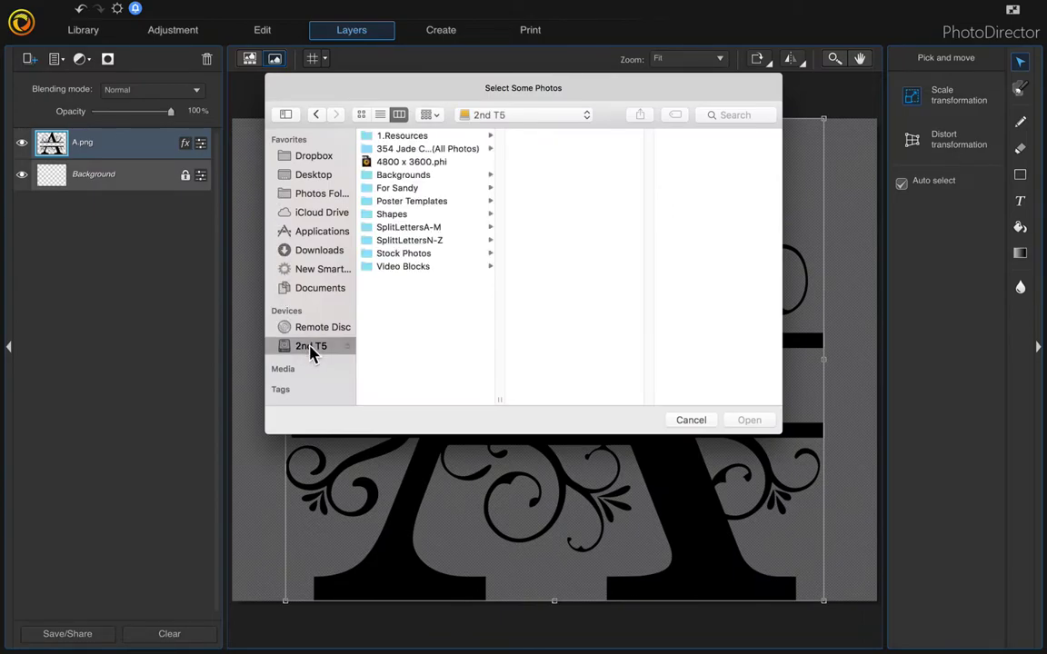
left_click(402, 254)
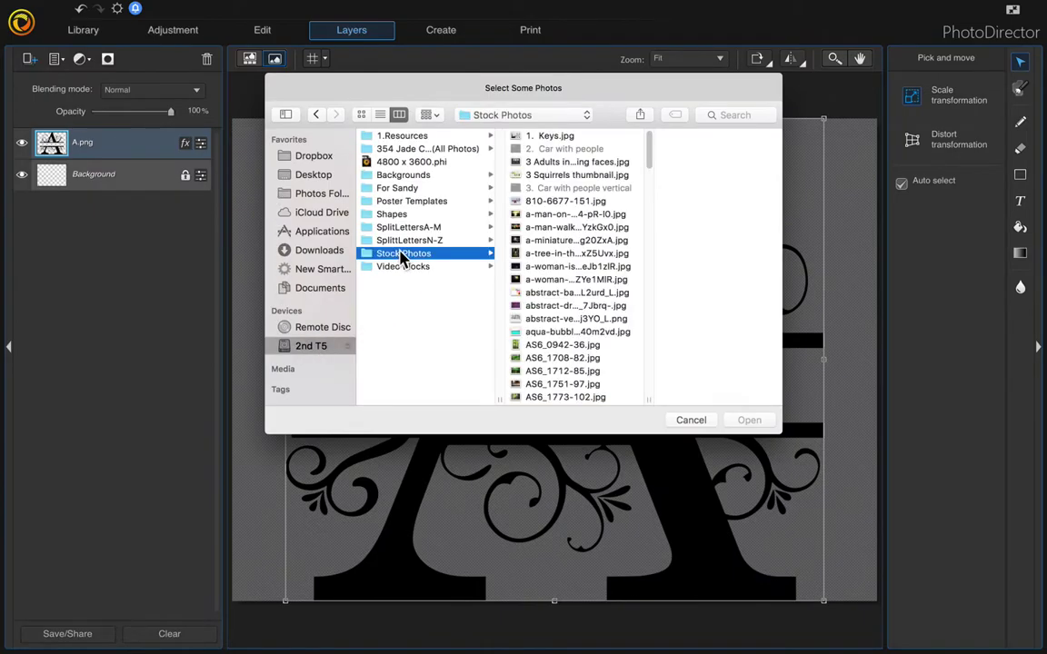
double_click(566, 218)
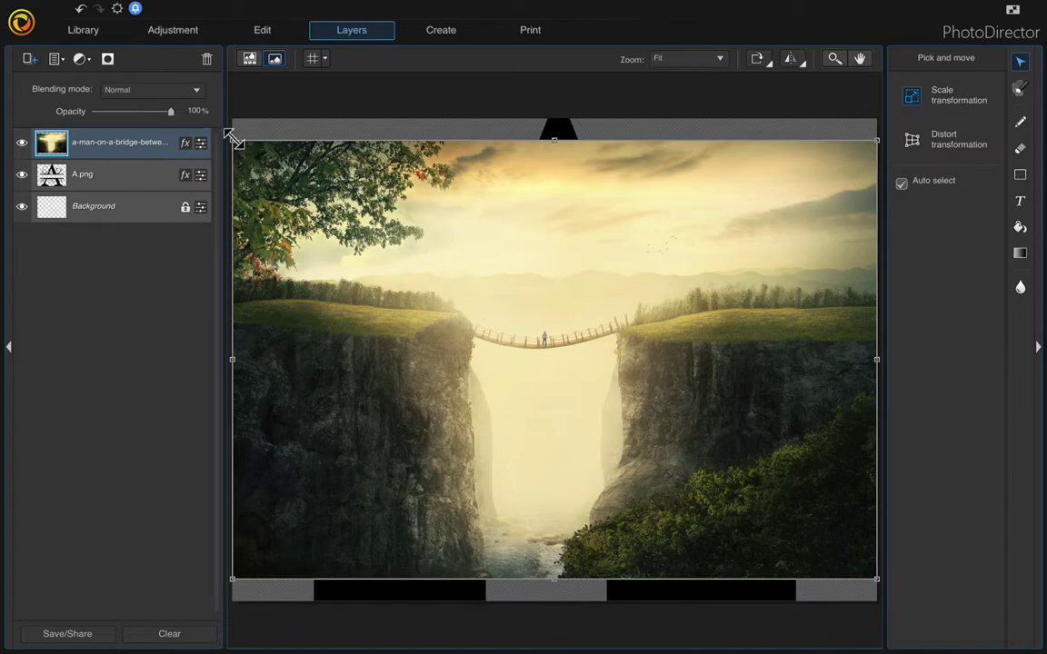
Scale the bridge photo to cover the whole canvas and lower its opacity to 48%.
left_click_drag(233, 141, 177, 102)
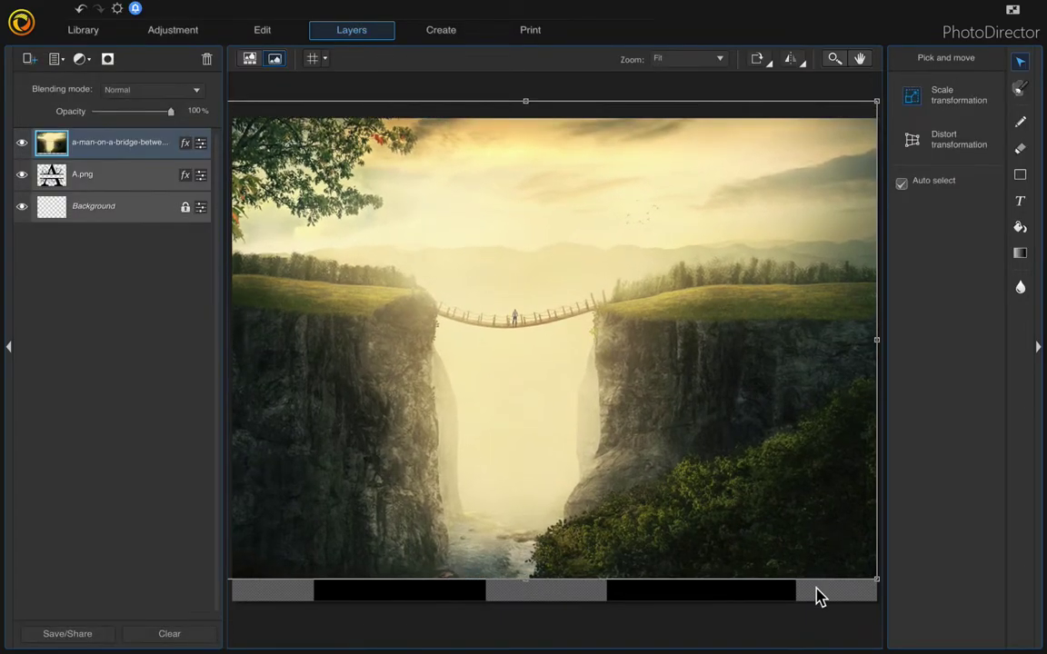
left_click_drag(871, 582, 907, 600)
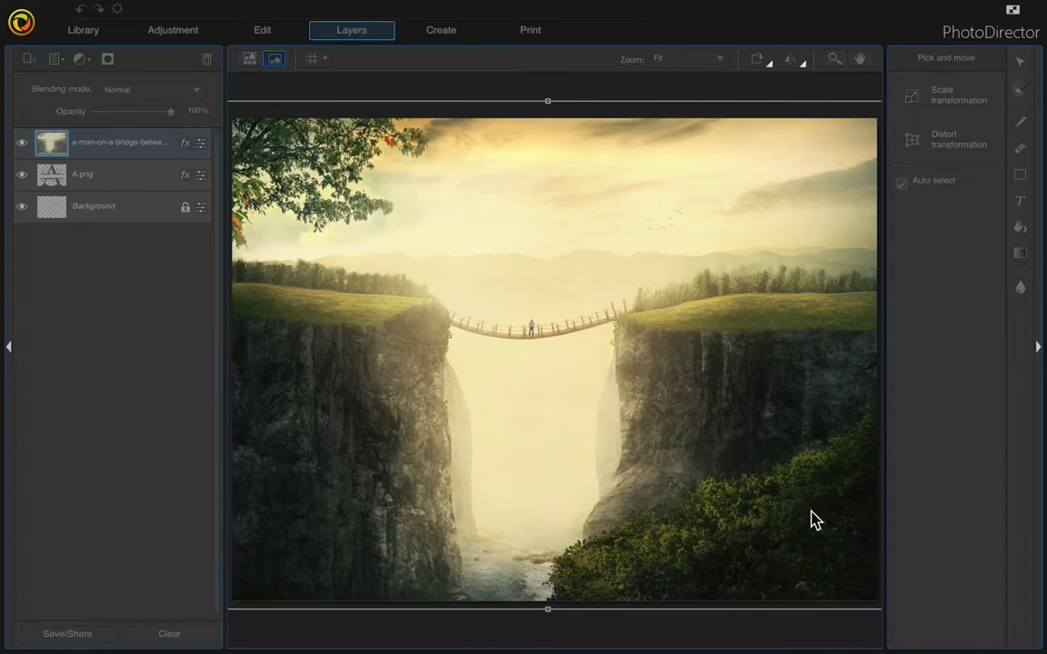
left_click_drag(810, 518, 676, 473)
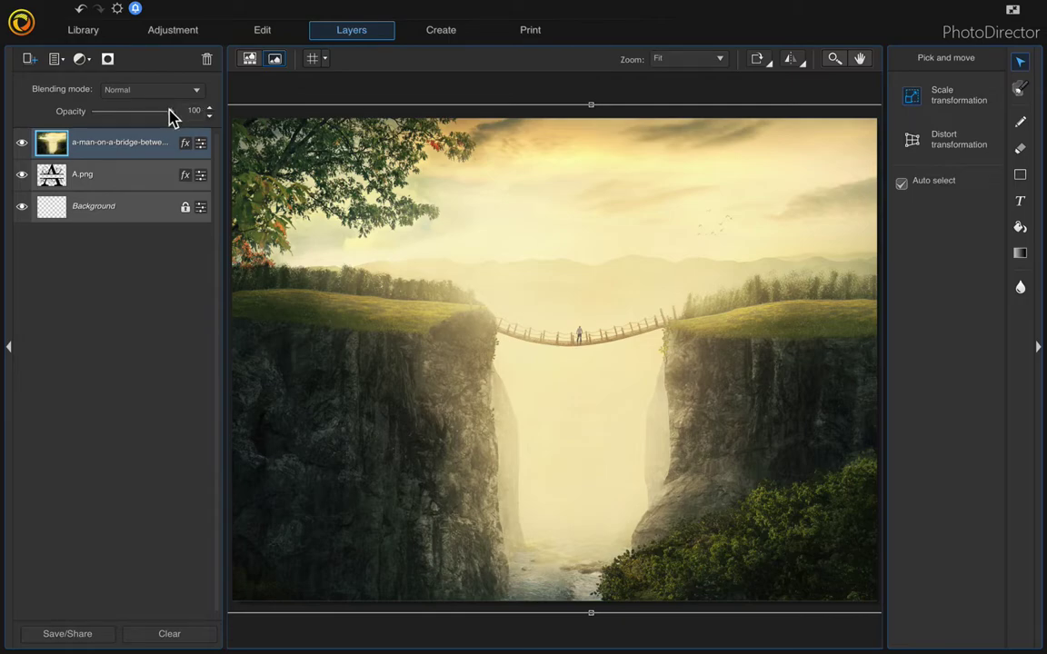
left_click_drag(168, 110, 130, 110)
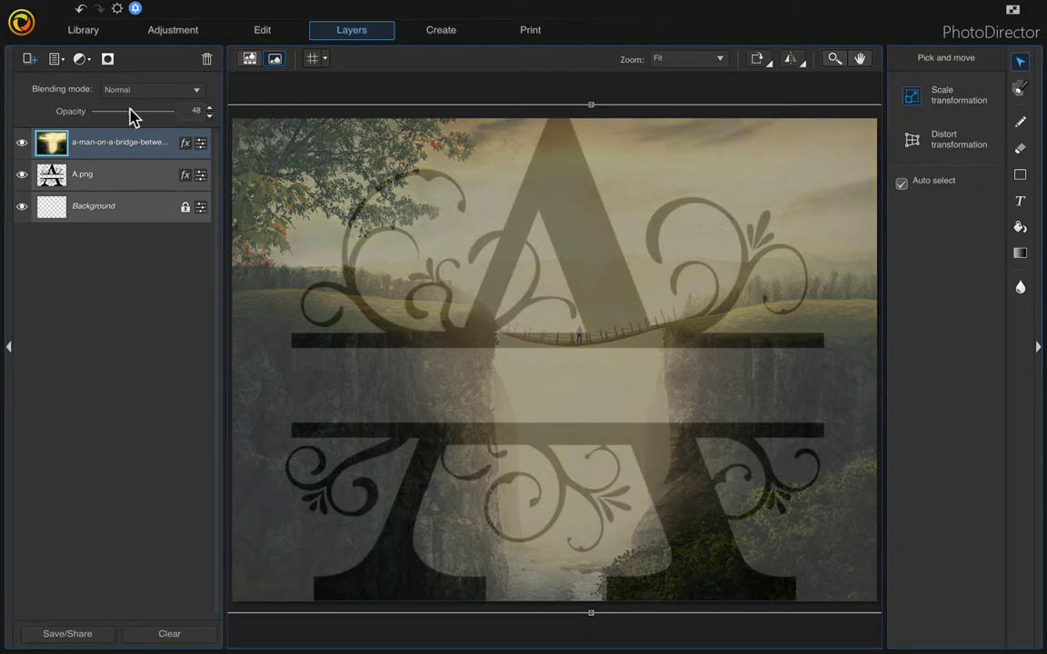
Shift the bridge photo right so the bridge sits inside the A, then restore 100% opacity.
left_click(338, 189)
left_click_drag(337, 186, 367, 179)
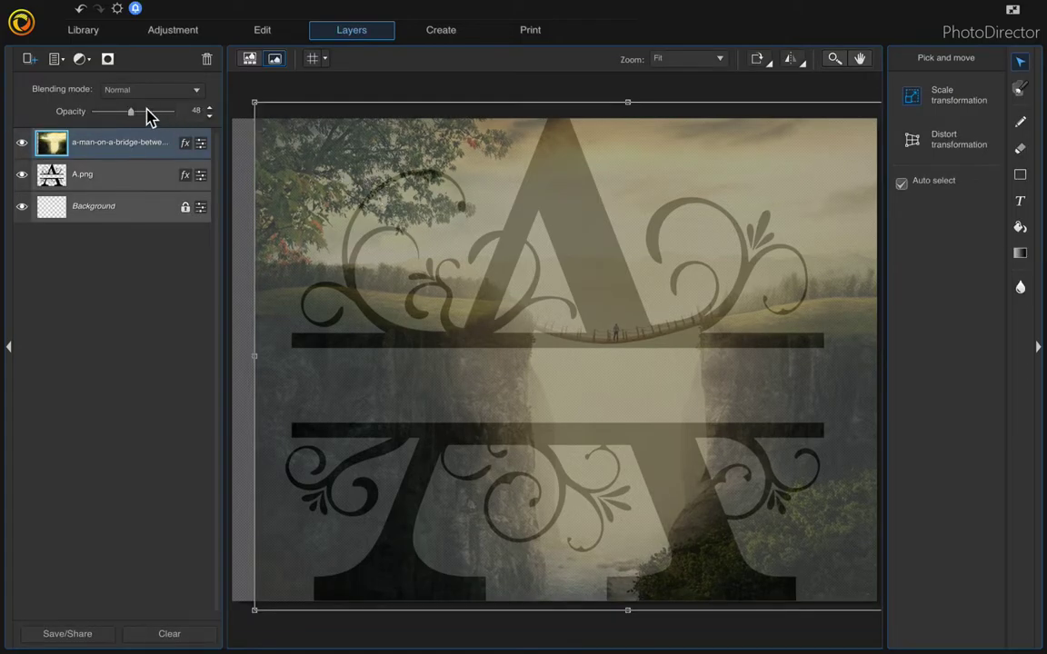
left_click_drag(131, 112, 216, 123)
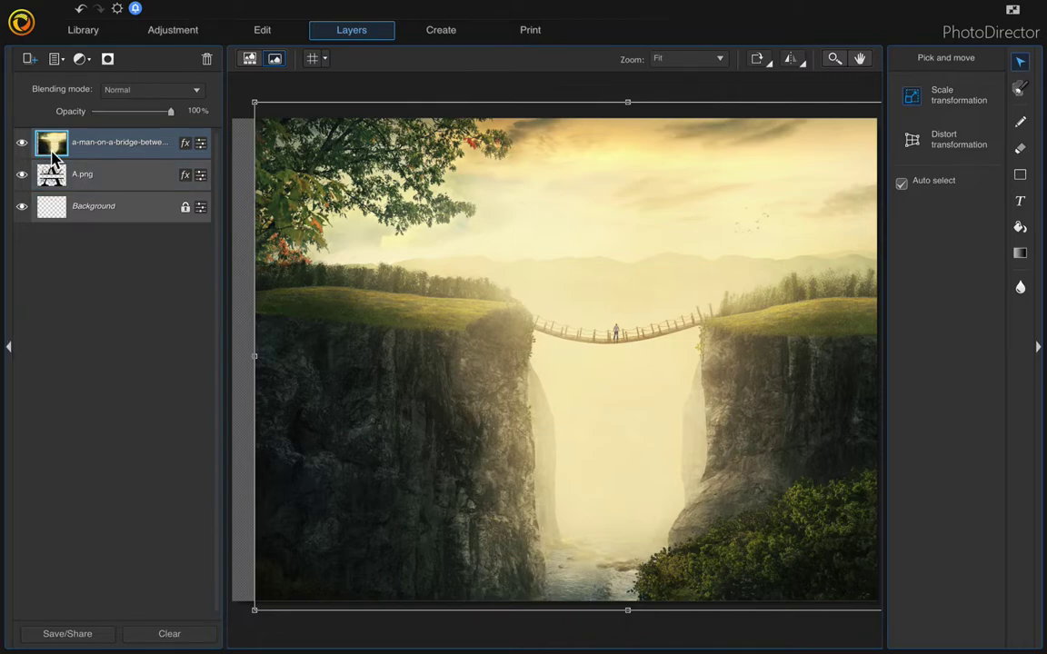
left_click_drag(169, 111, 122, 113)
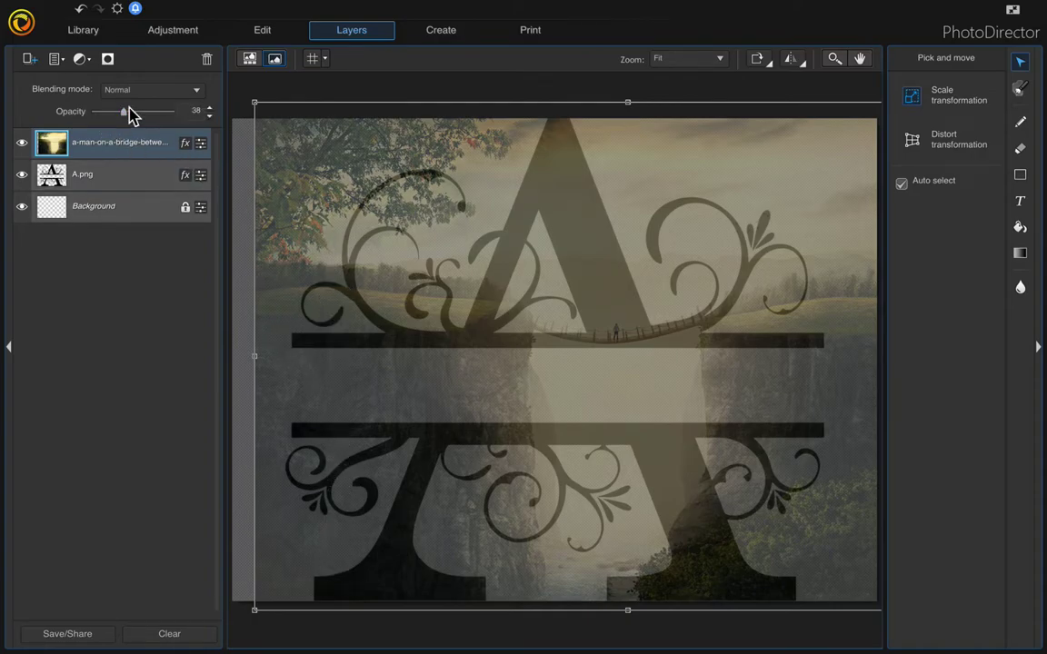
left_click_drag(124, 115, 195, 119)
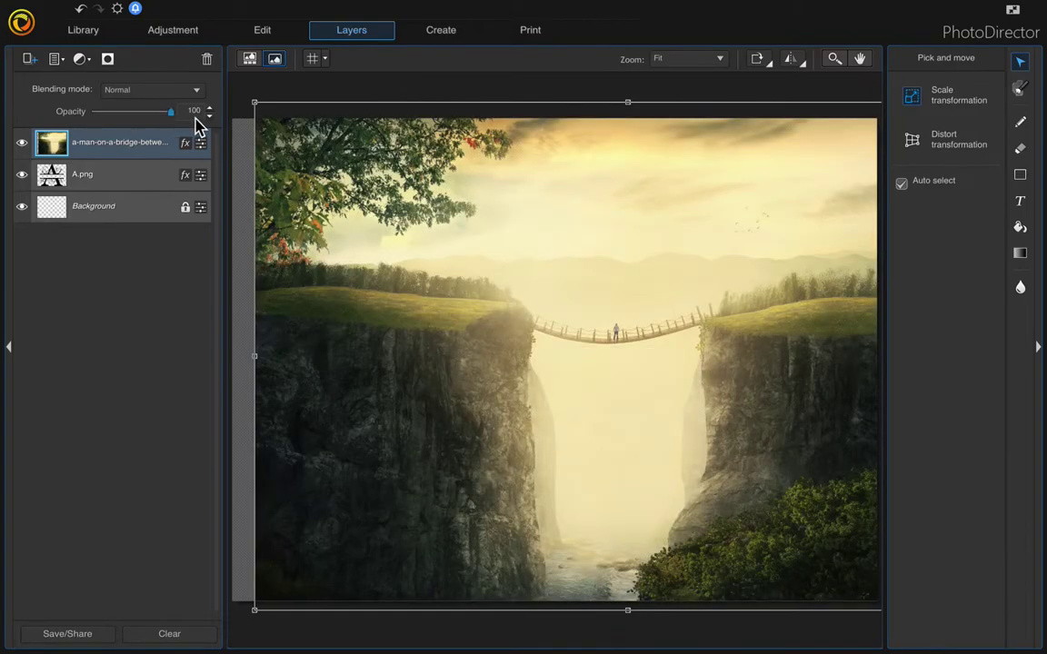
Apply a clipping mask so the bridge photo shows only inside the letter A.
right_click(141, 150)
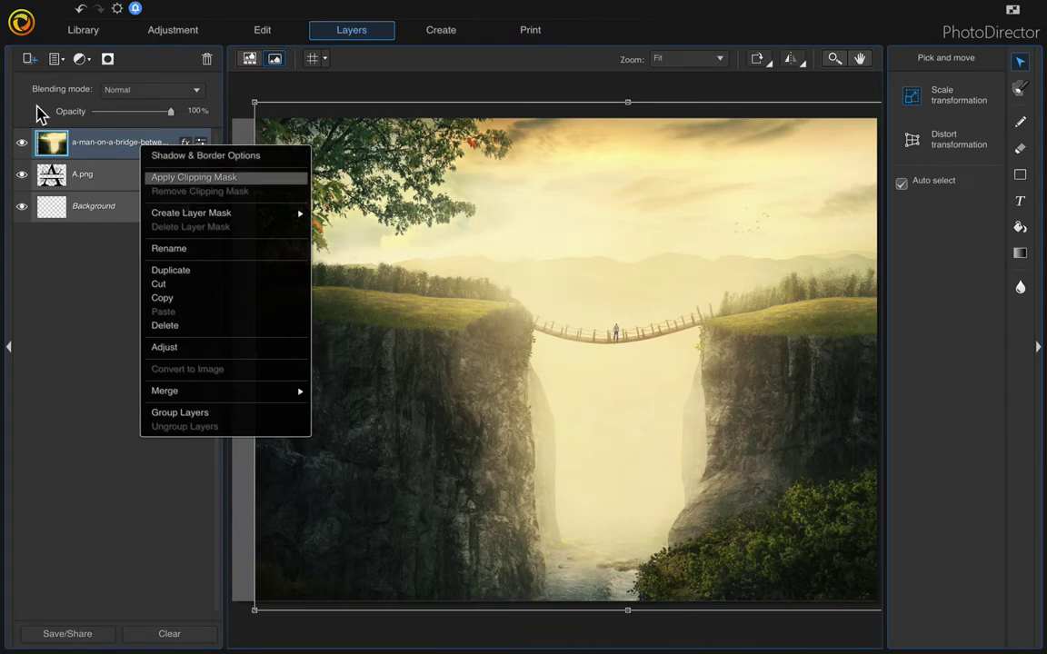
left_click(55, 58)
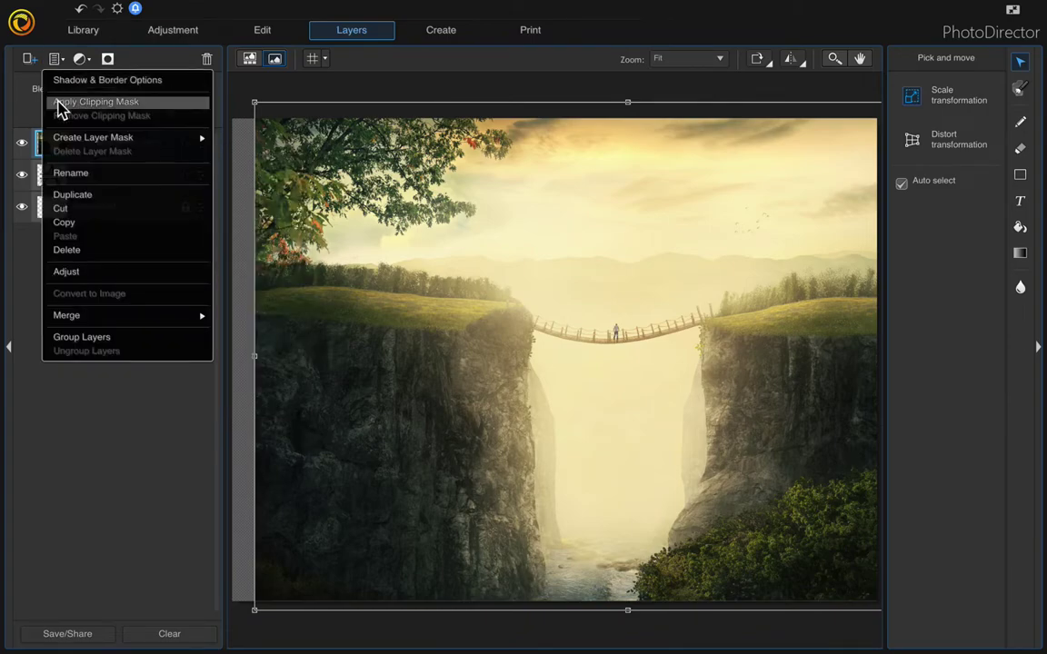
left_click(84, 110)
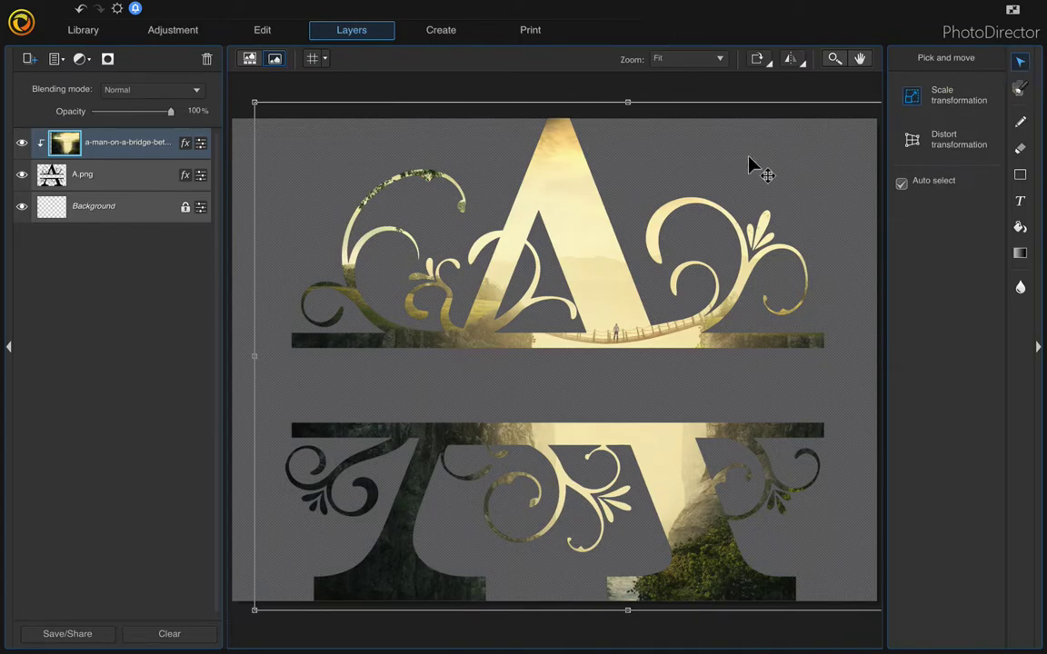
Nudge the clipped photo slightly right to re-centre the man and bridge in the A.
mouse_move(727, 170)
left_mouse_down()
mouse_move(639, 162)
mouse_move(754, 164)
mouse_move(739, 160)
left_mouse_up()
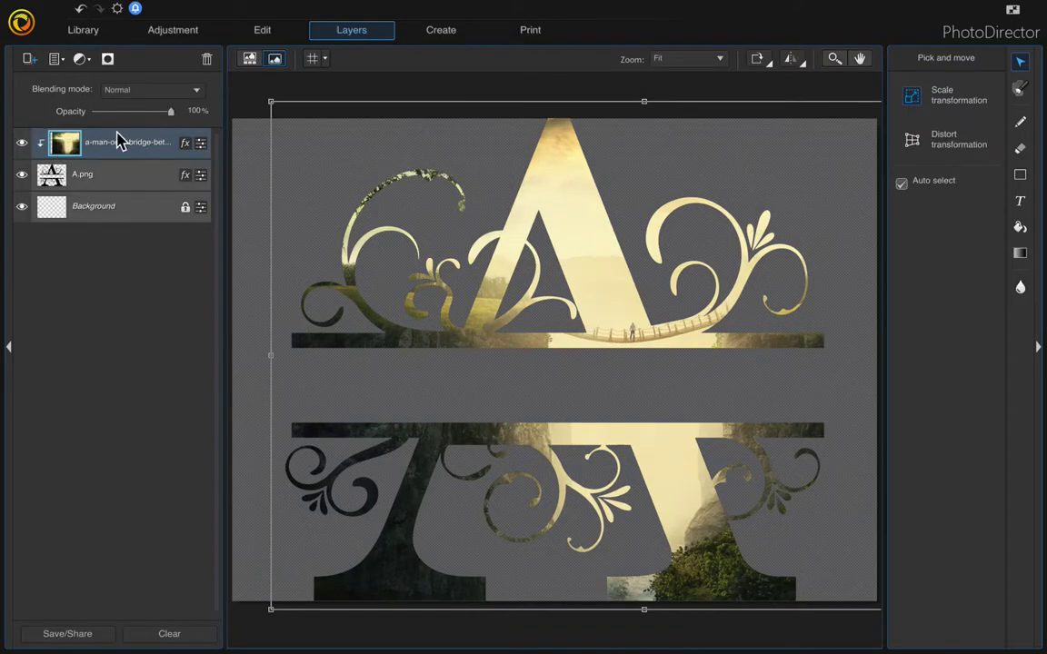
Add a new empty layer and create a text box reading ADVENTURE.
left_click(33, 63)
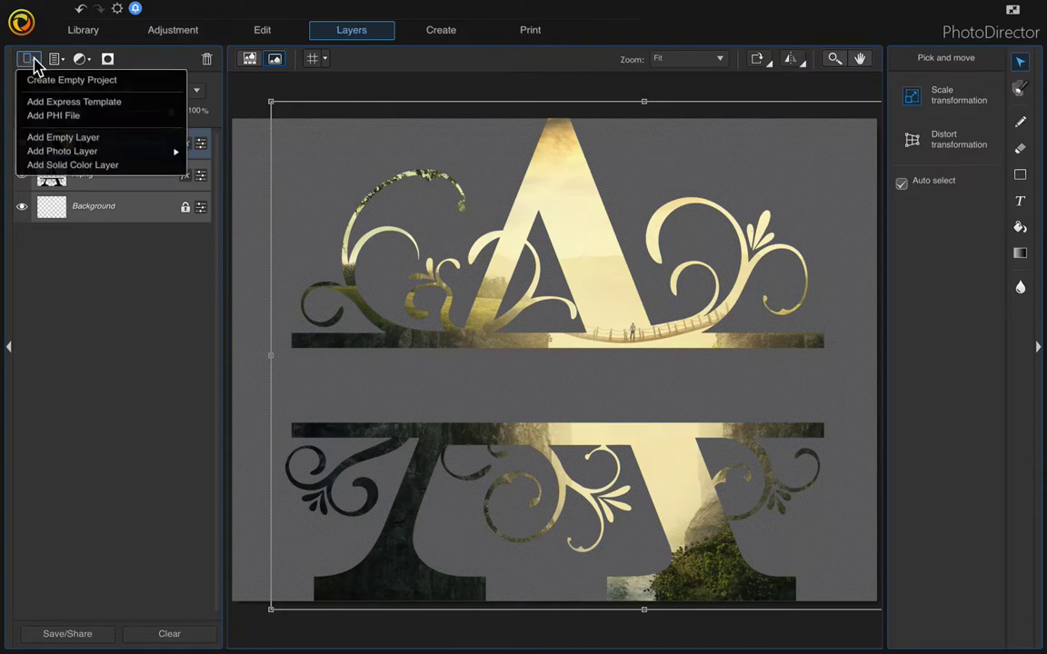
left_click(42, 139)
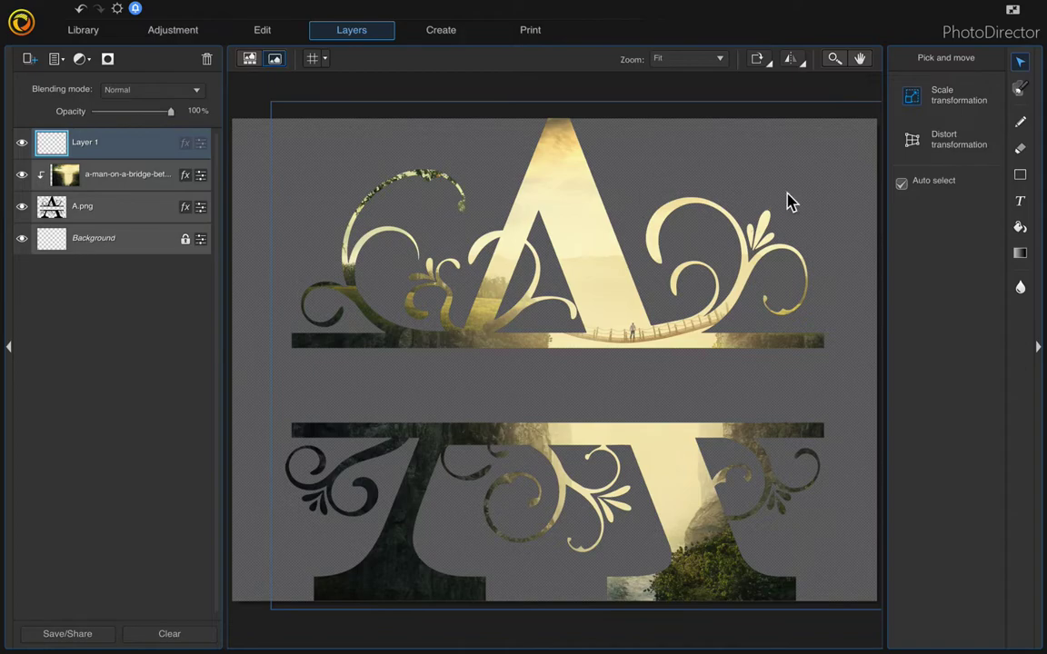
left_click(1021, 202)
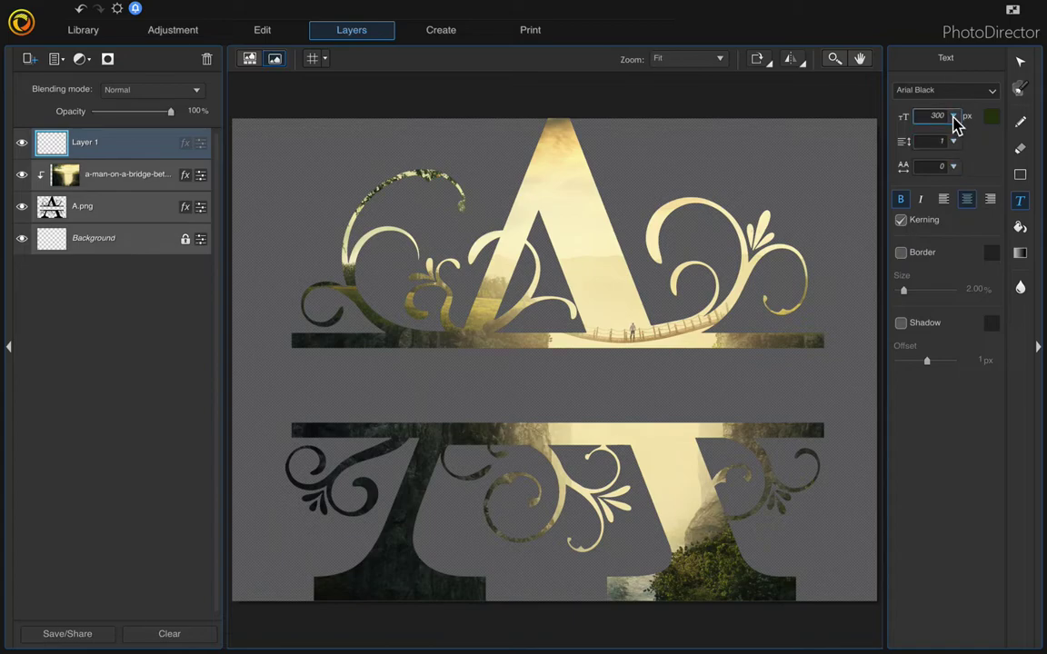
left_click(299, 378)
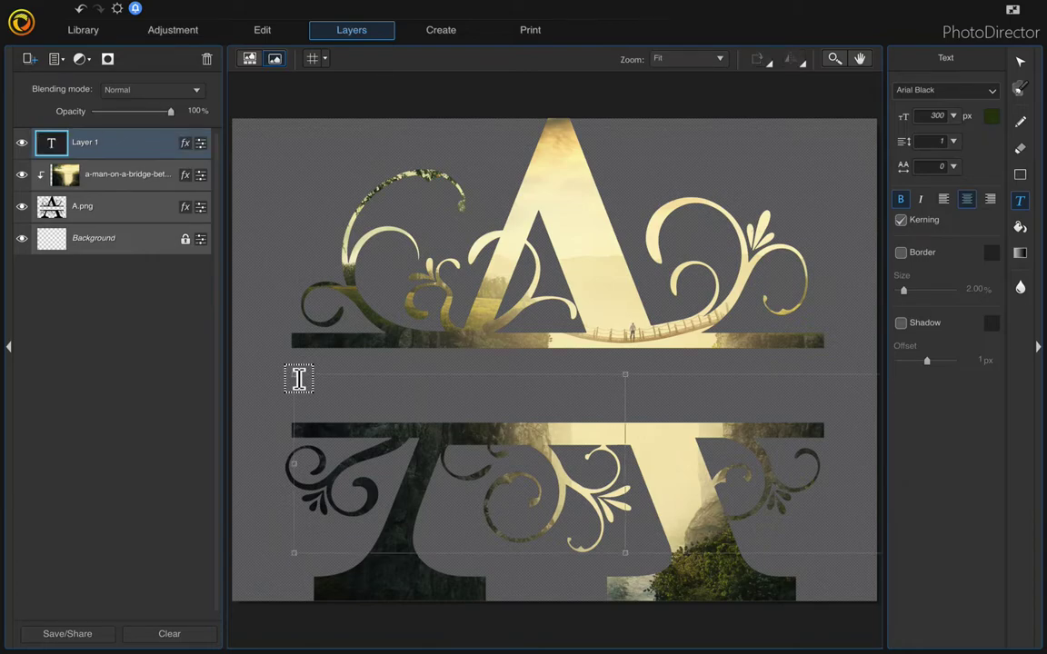
left_click(299, 378)
type("ADVEN")
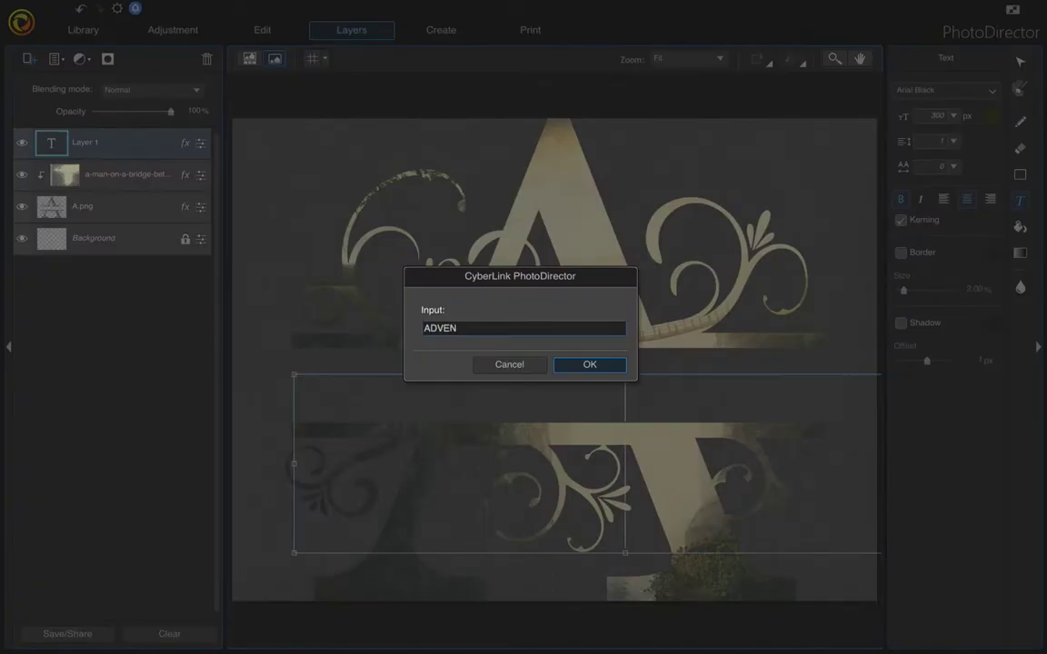
type("TURE")
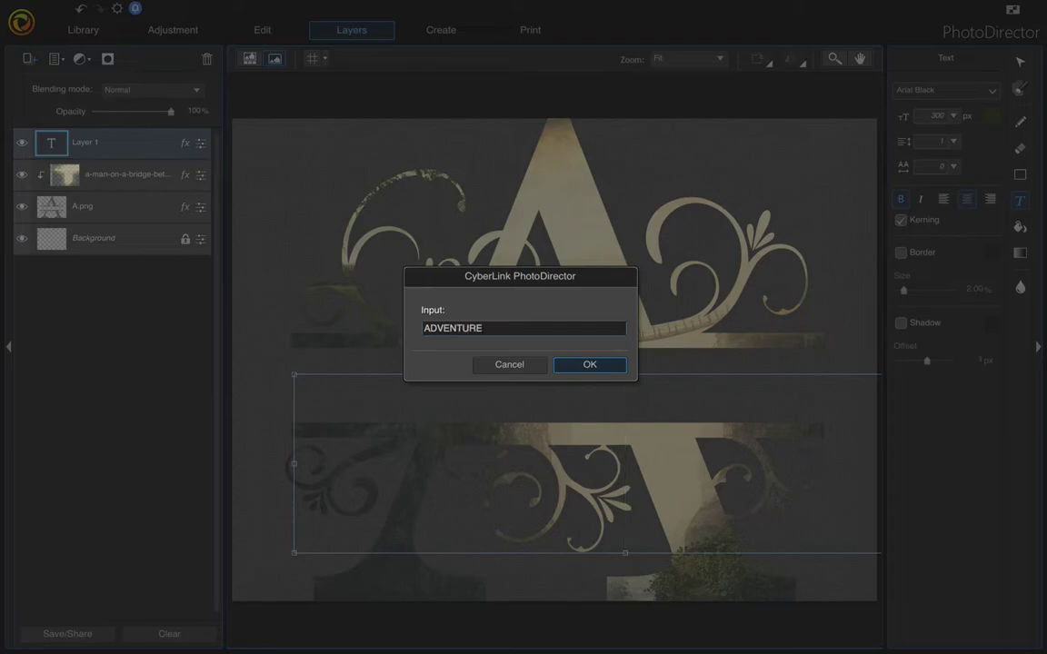
left_click(589, 365)
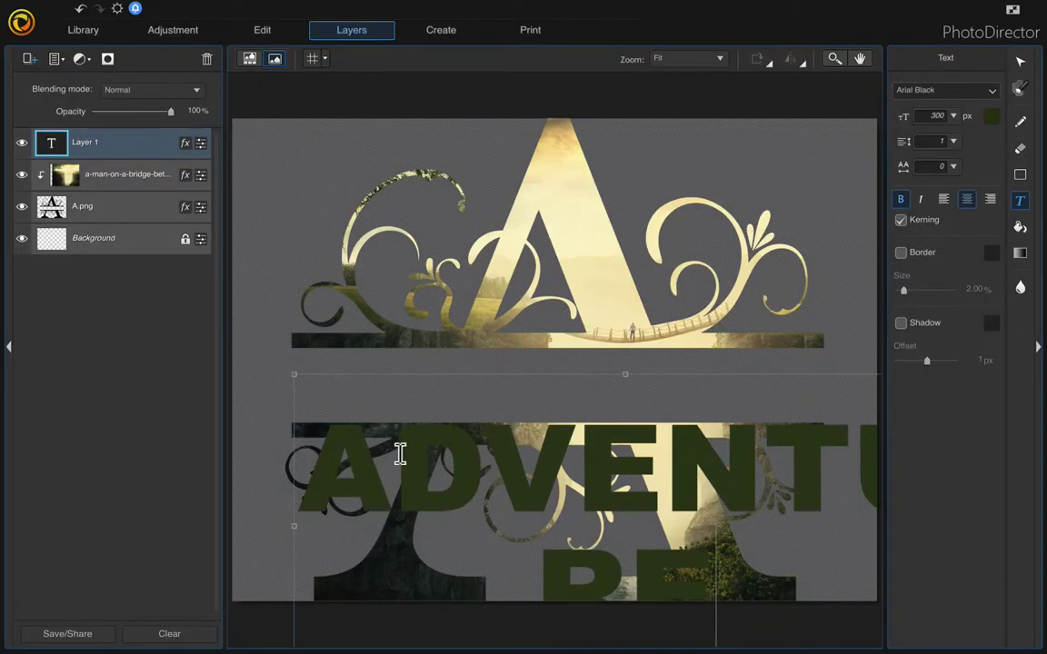
Set ADVENTURE to size 200 and move it across the A's middle gap.
triple_click(322, 454)
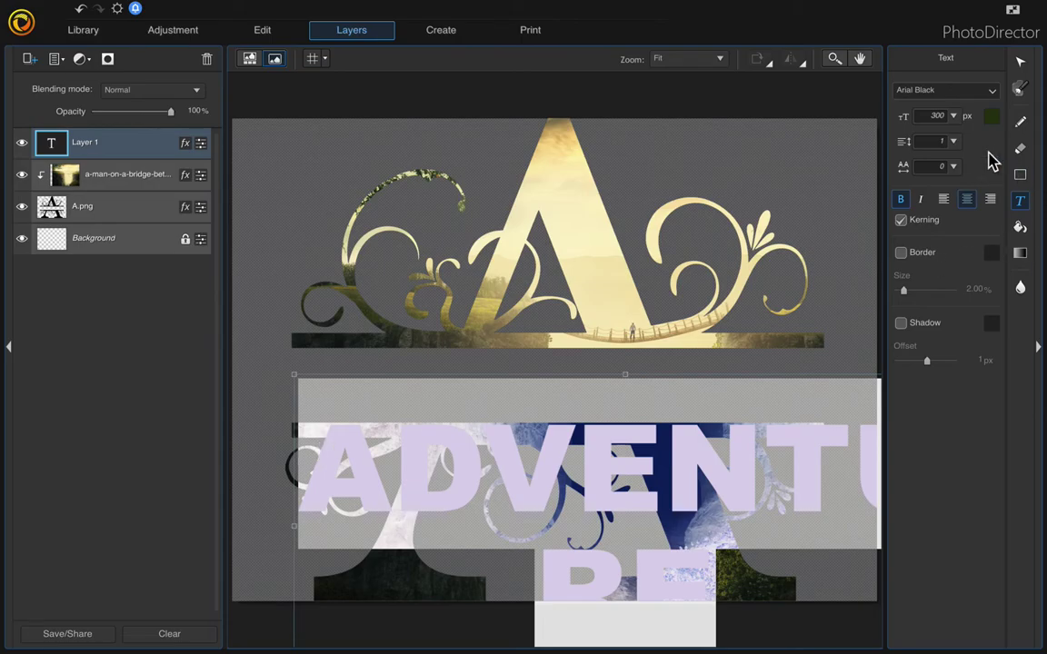
left_click(953, 116)
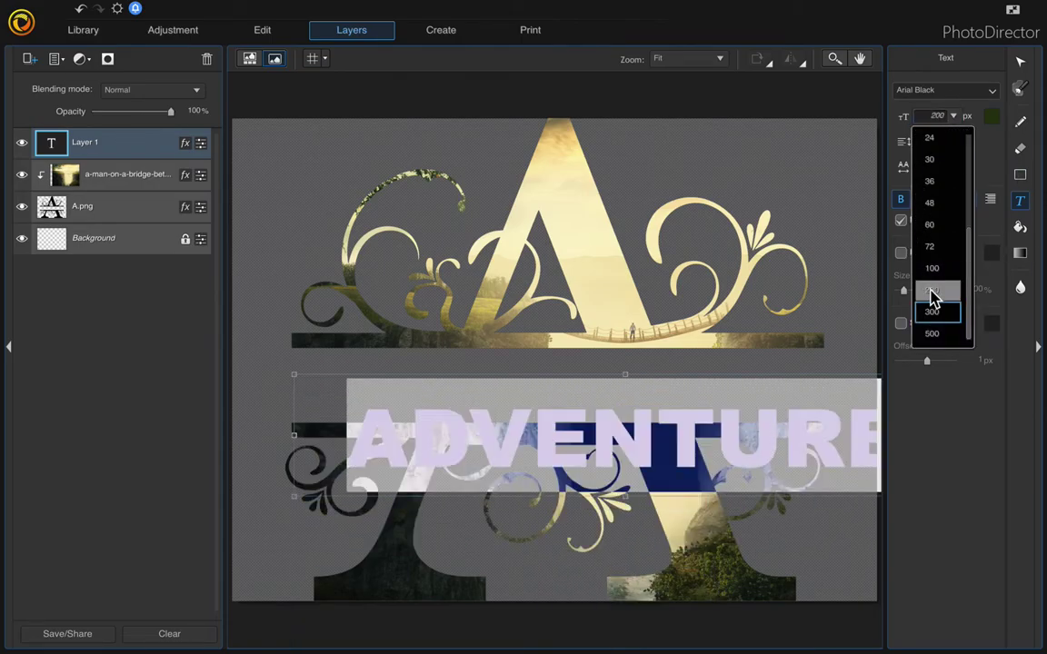
left_click(933, 292)
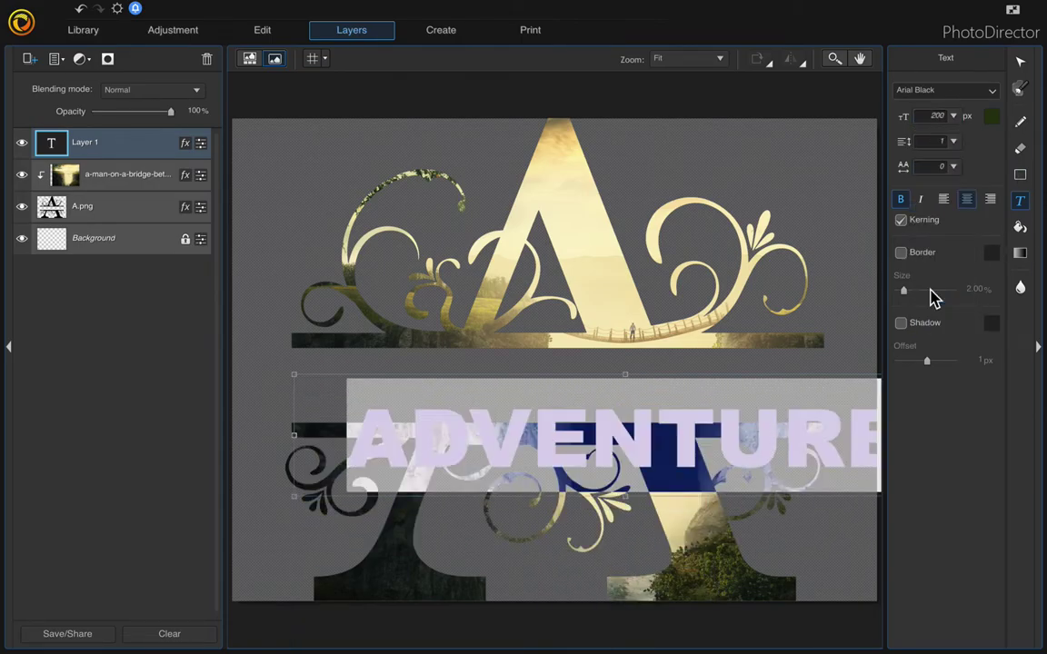
left_click_drag(618, 379, 559, 314)
Recolour the ADVENTURE text with a tan sampled from the photo.
left_click(838, 243)
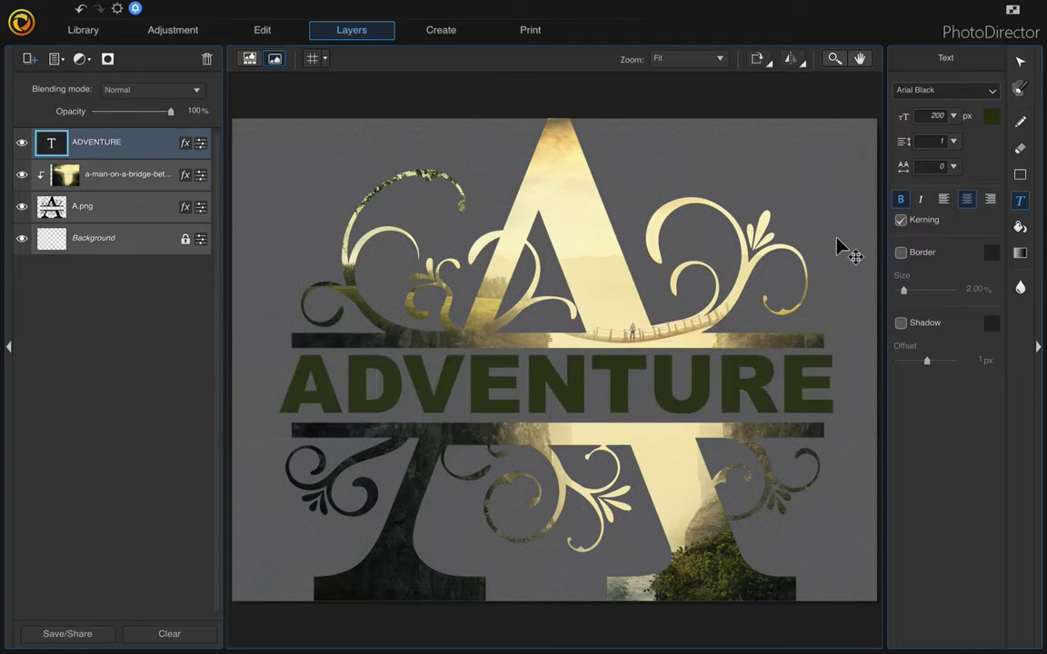
double_click(294, 374)
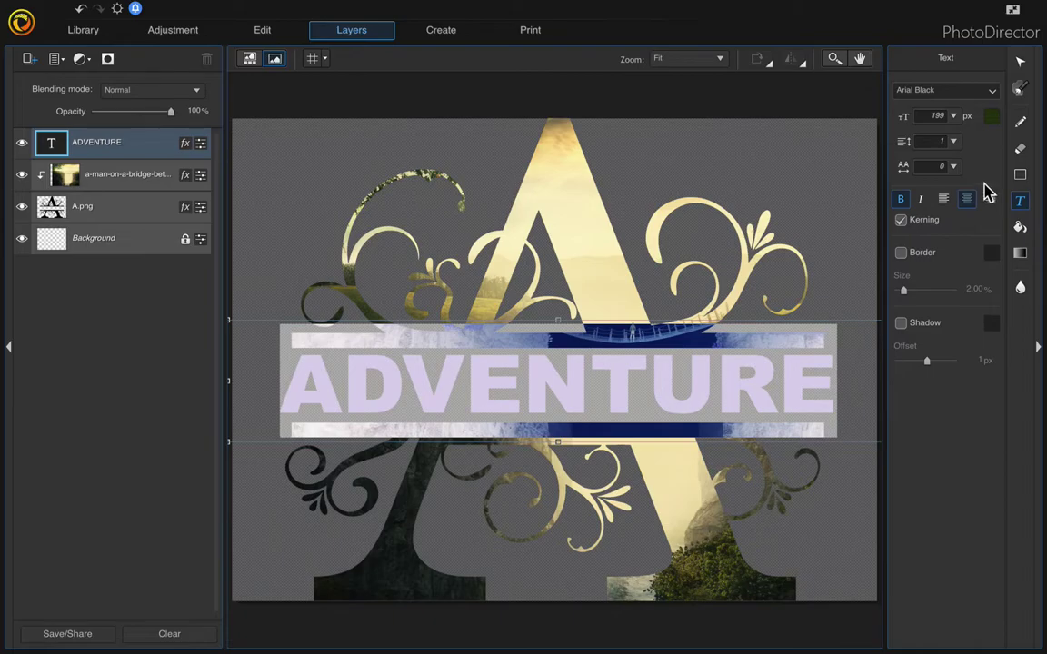
left_click(995, 118)
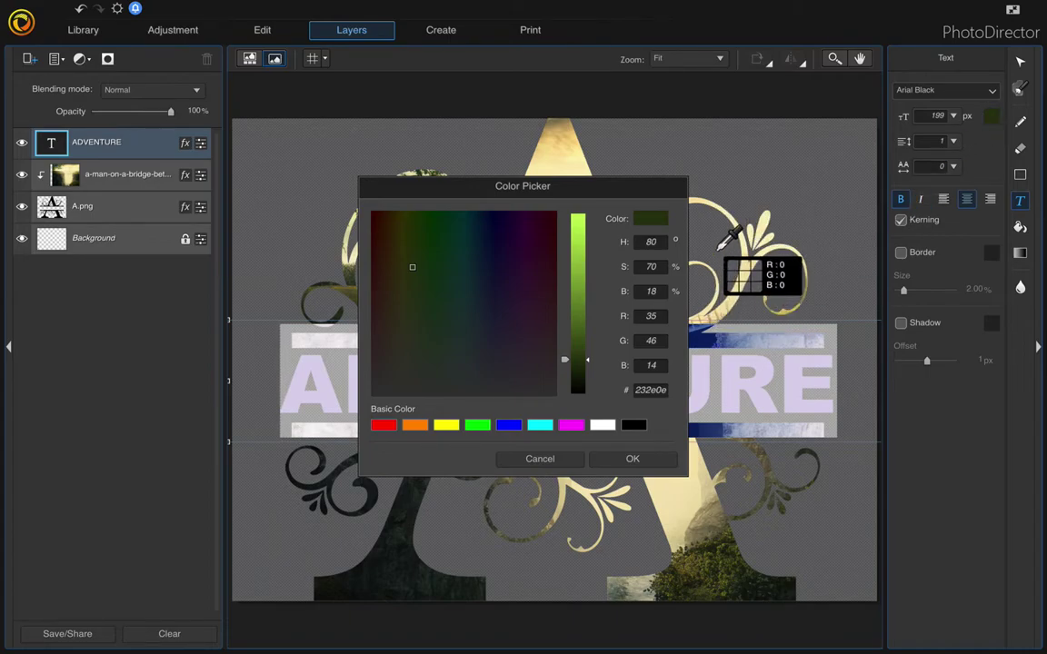
left_click_drag(658, 194, 435, 171)
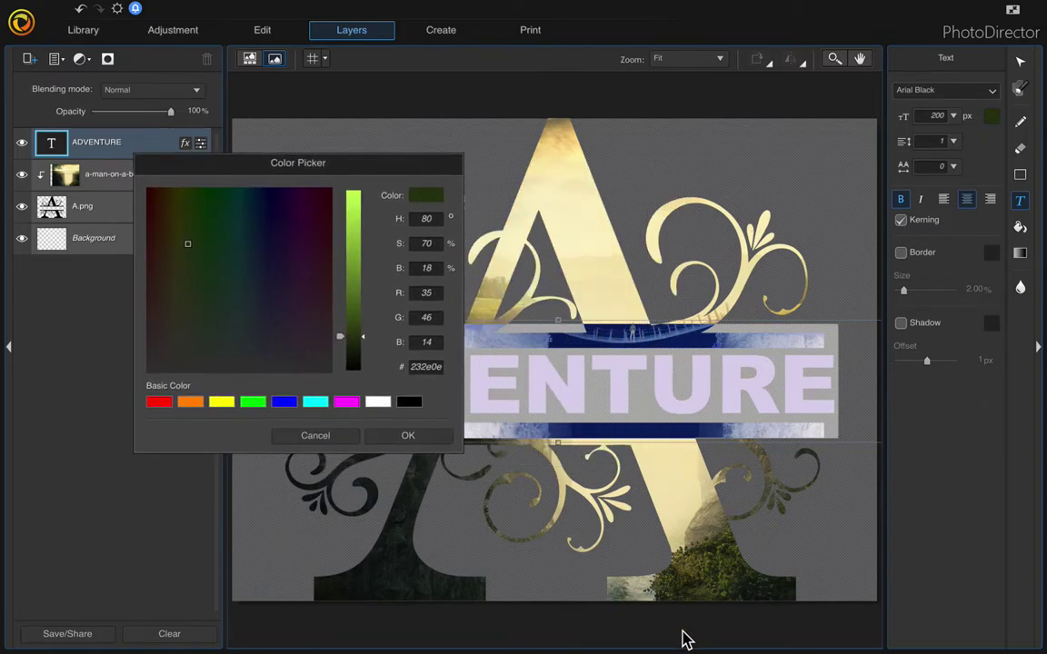
left_click(707, 531)
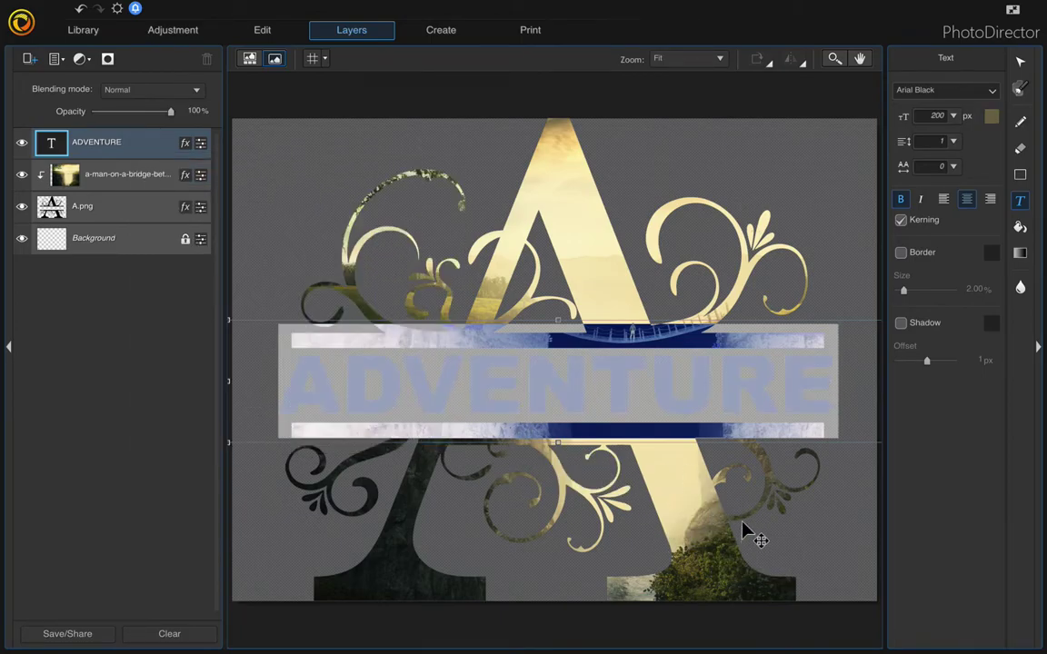
left_click(845, 468)
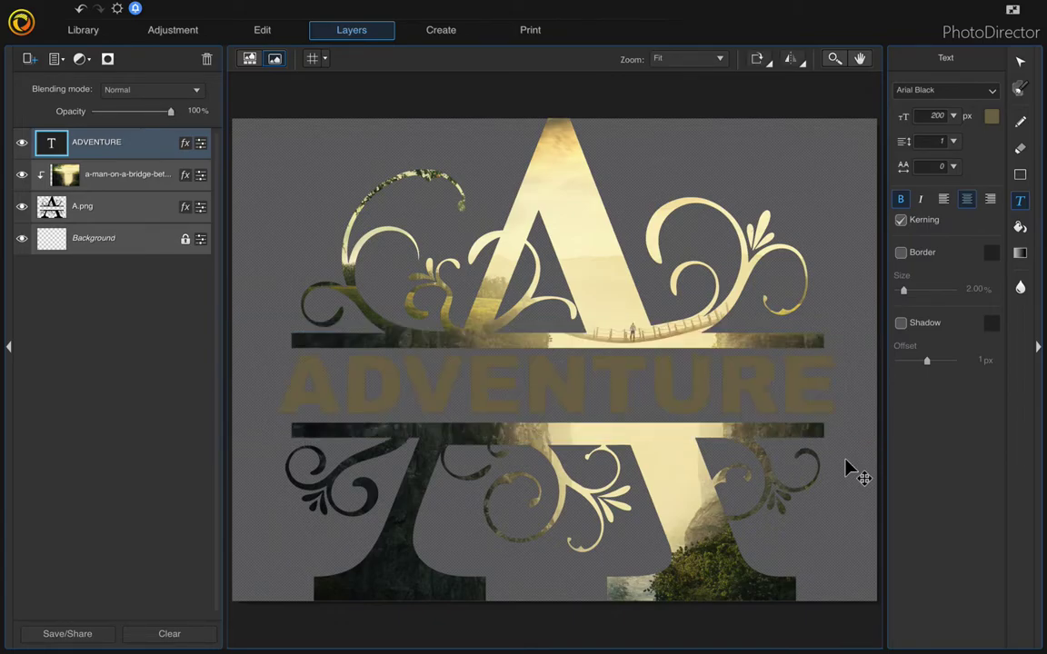
Change the ADVENTURE text colour to a dark olive sampled from the foliage.
left_click(290, 370)
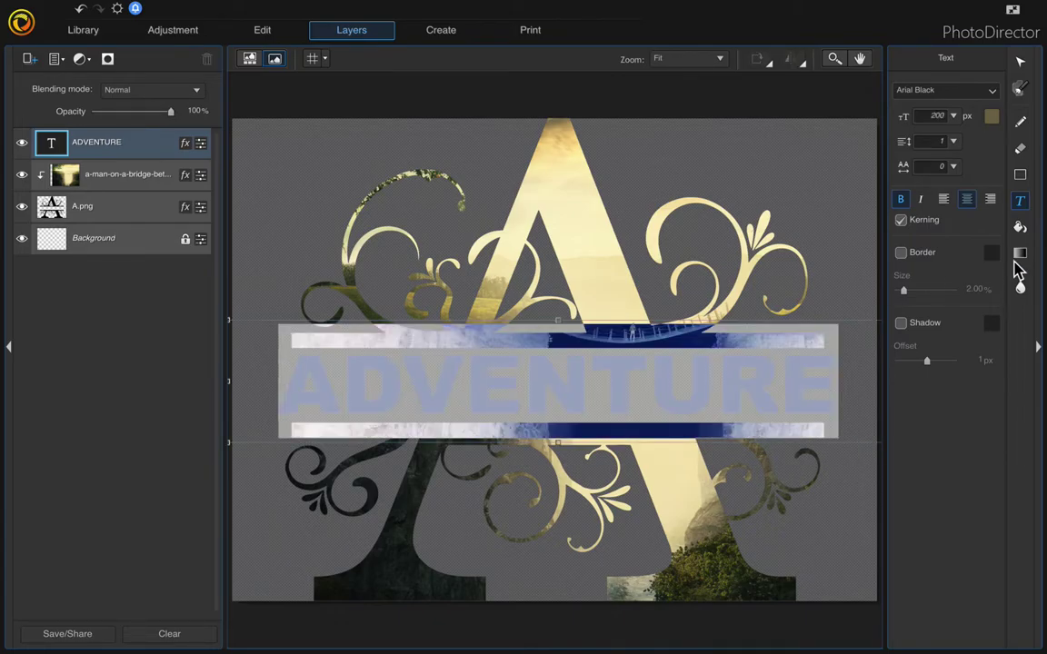
left_click(991, 116)
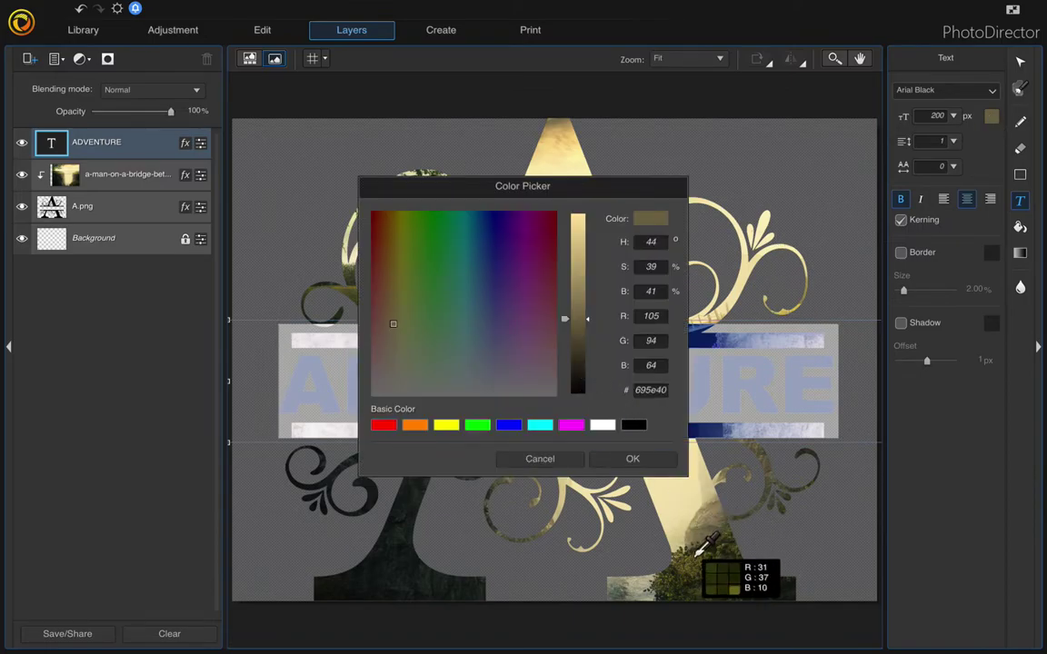
left_click(698, 551)
left_click(629, 460)
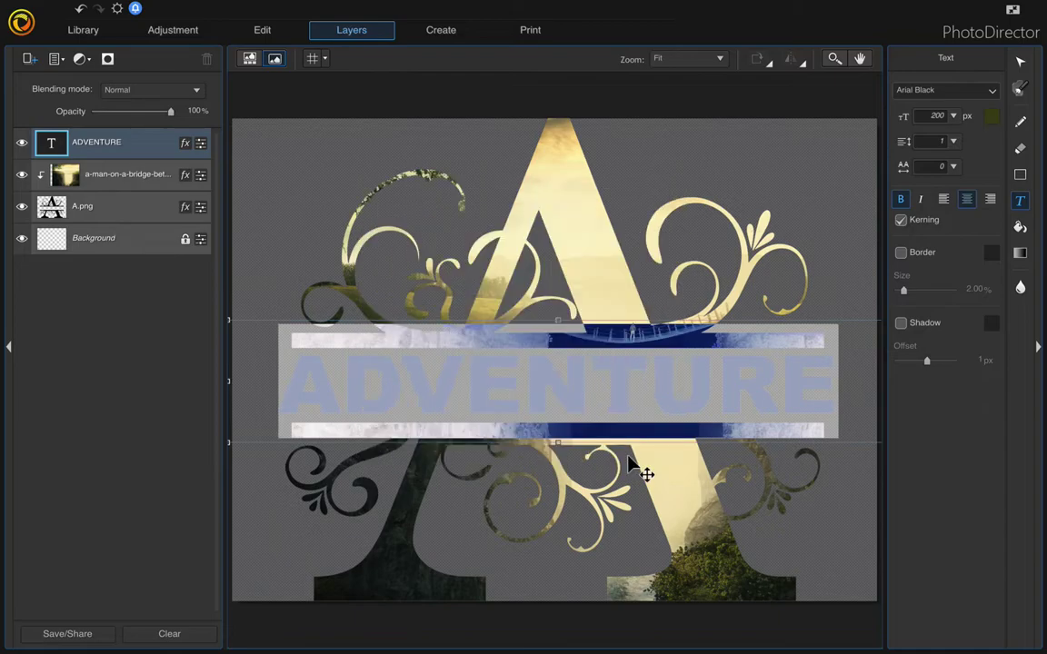
Fill the Background layer with a warm tan colour sampled from the photo.
left_click(837, 467)
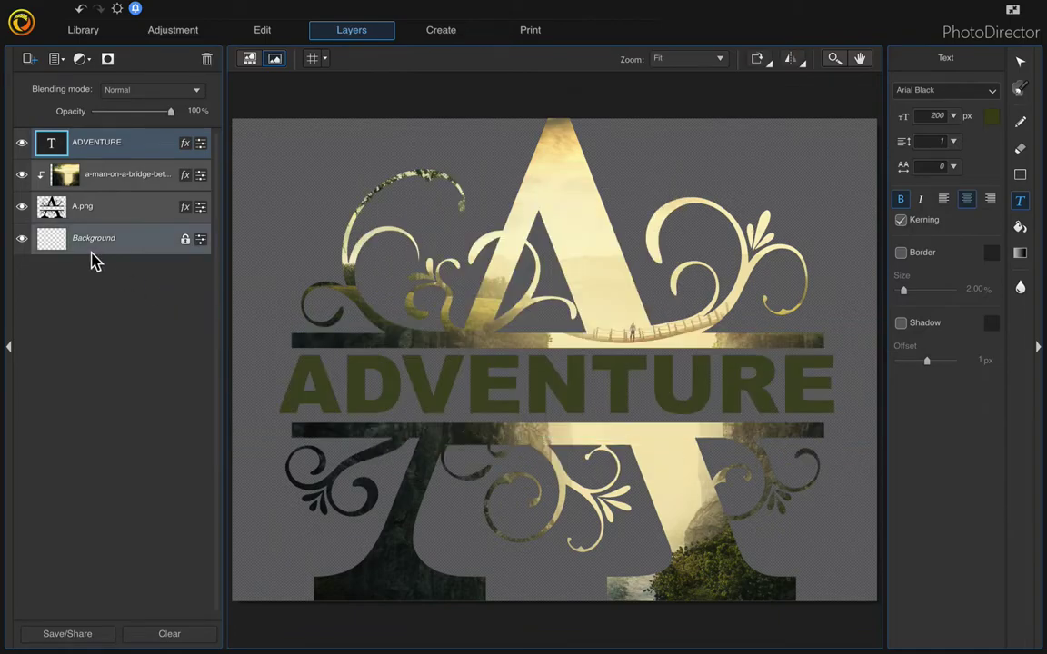
left_click(143, 250)
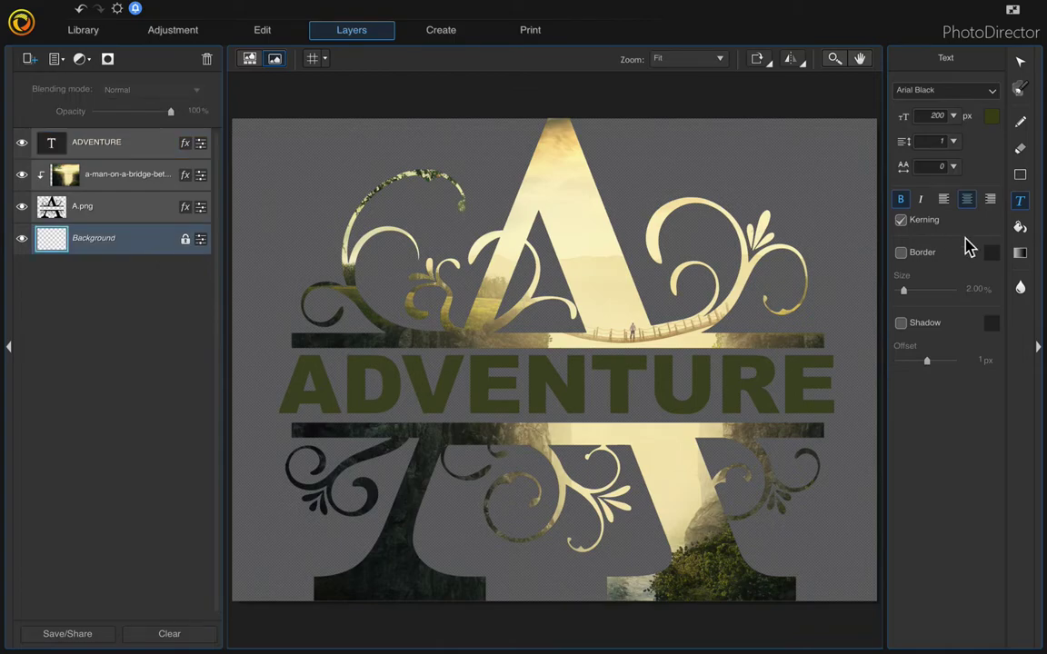
left_click(1019, 230)
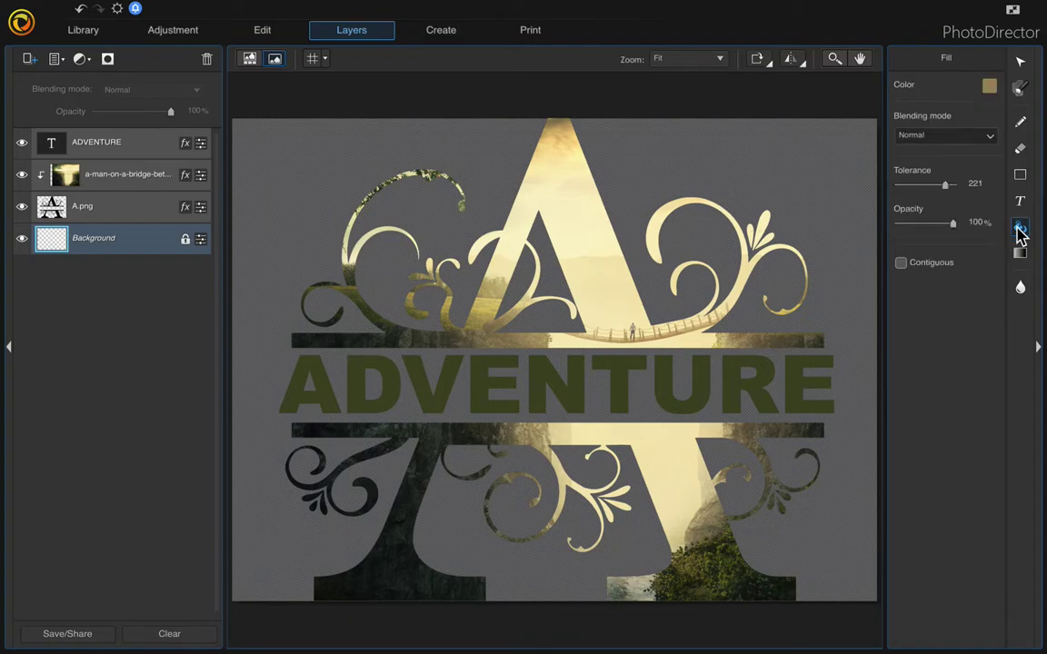
left_click(990, 89)
left_click_drag(611, 189, 364, 177)
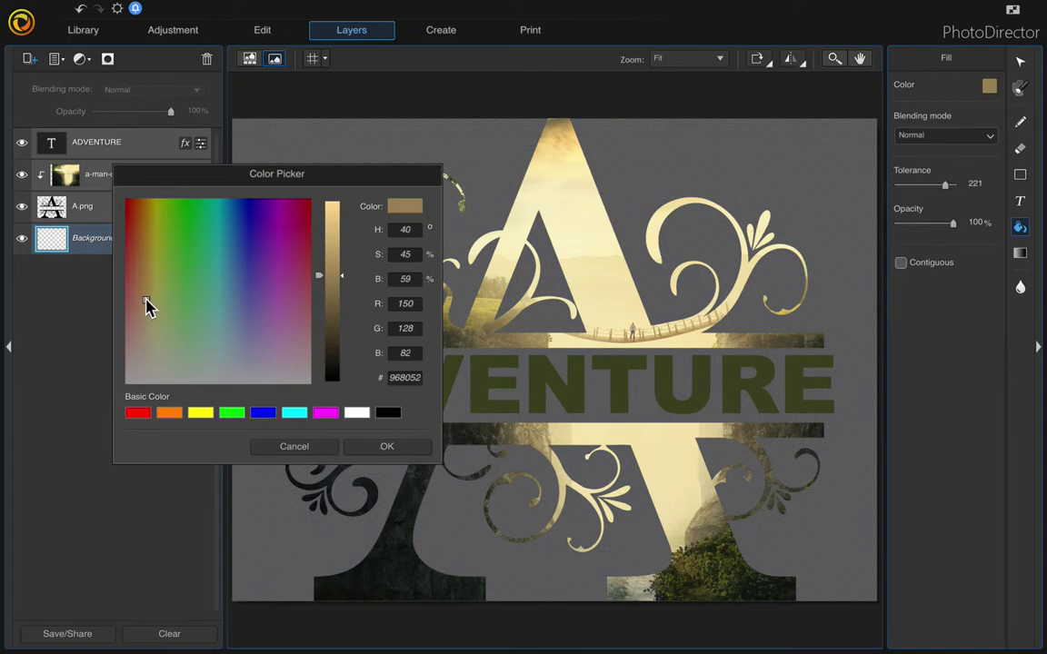
mouse_move(150, 300)
left_mouse_down()
mouse_move(168, 269)
mouse_move(276, 289)
mouse_move(220, 281)
left_mouse_up()
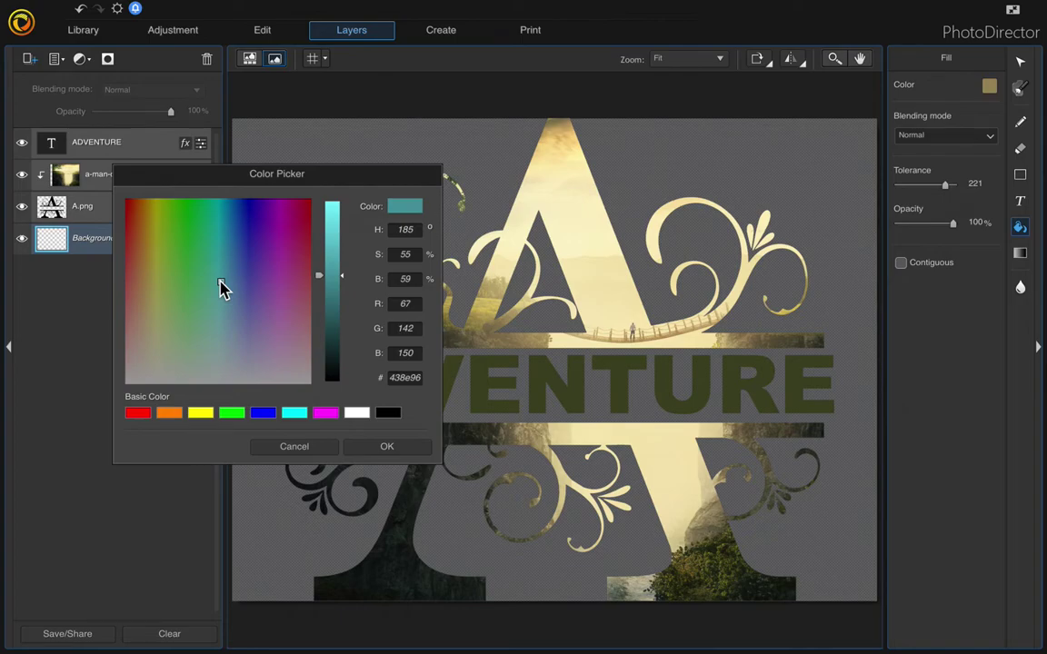
left_click(726, 557)
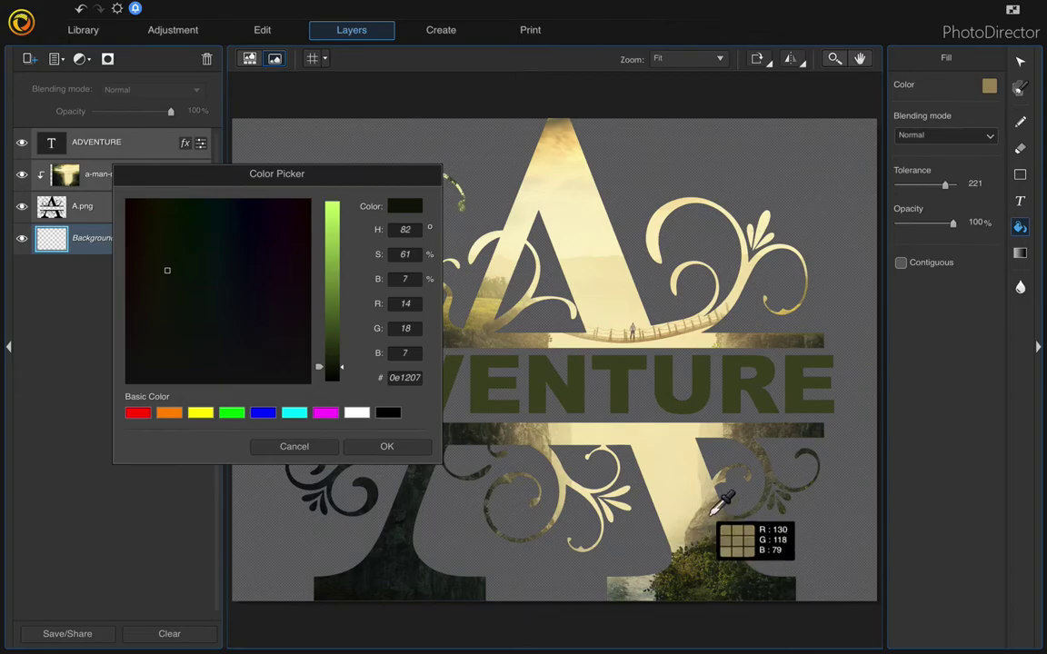
left_click(657, 525)
left_click(385, 446)
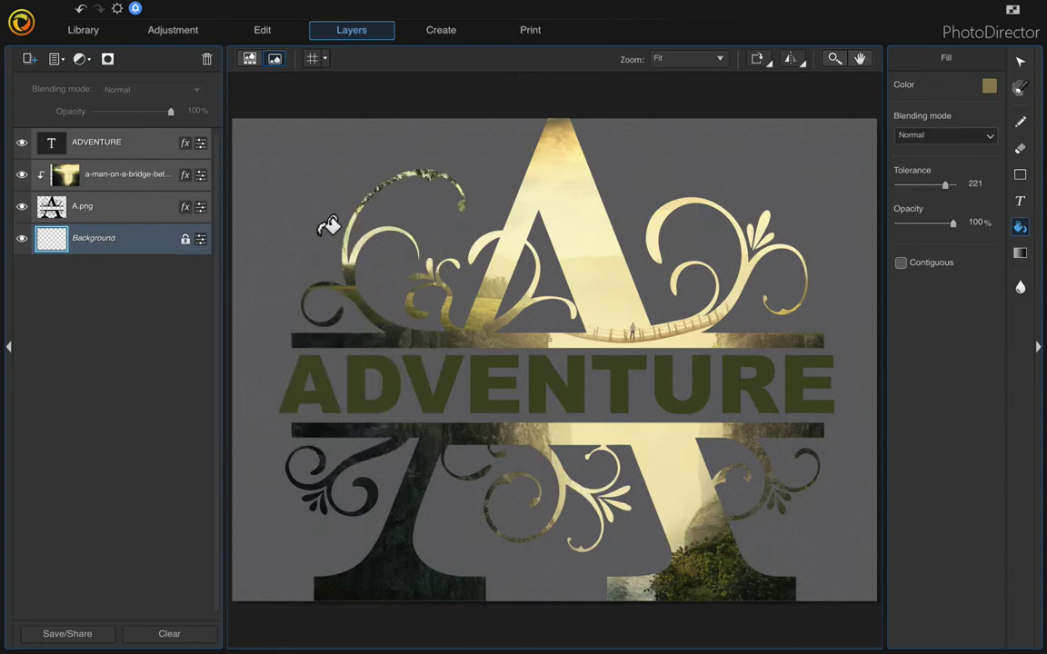
left_click(306, 226)
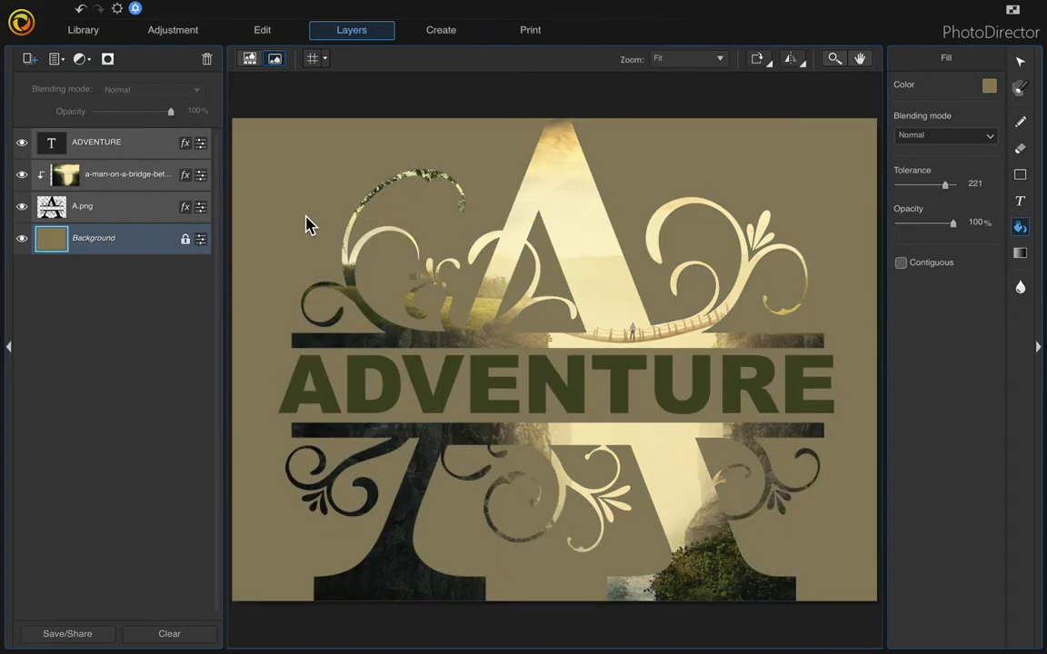